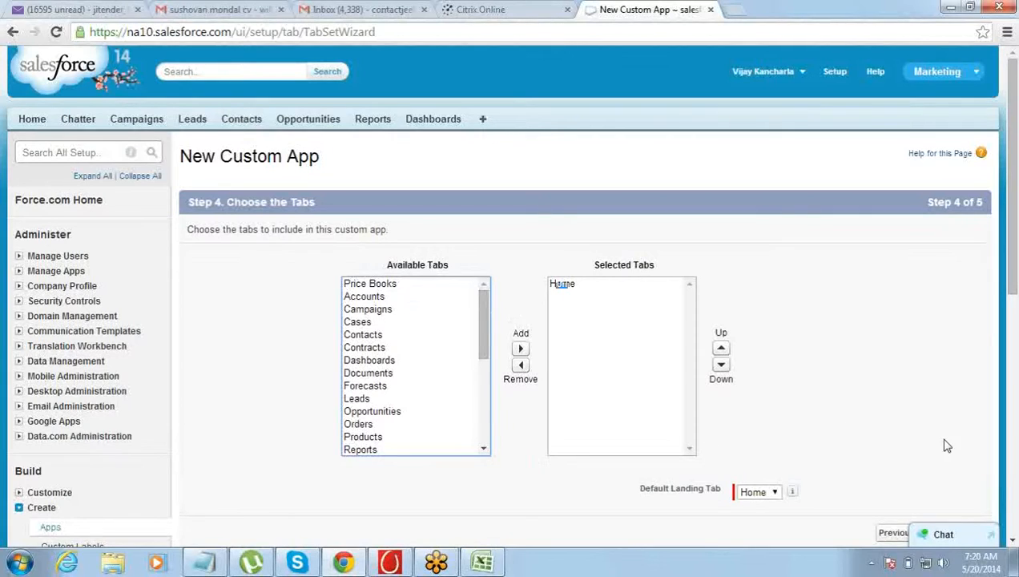
Keep Home as the custom app's only selected tab and default landing tab, and continue to profile assignment
click(1012, 540)
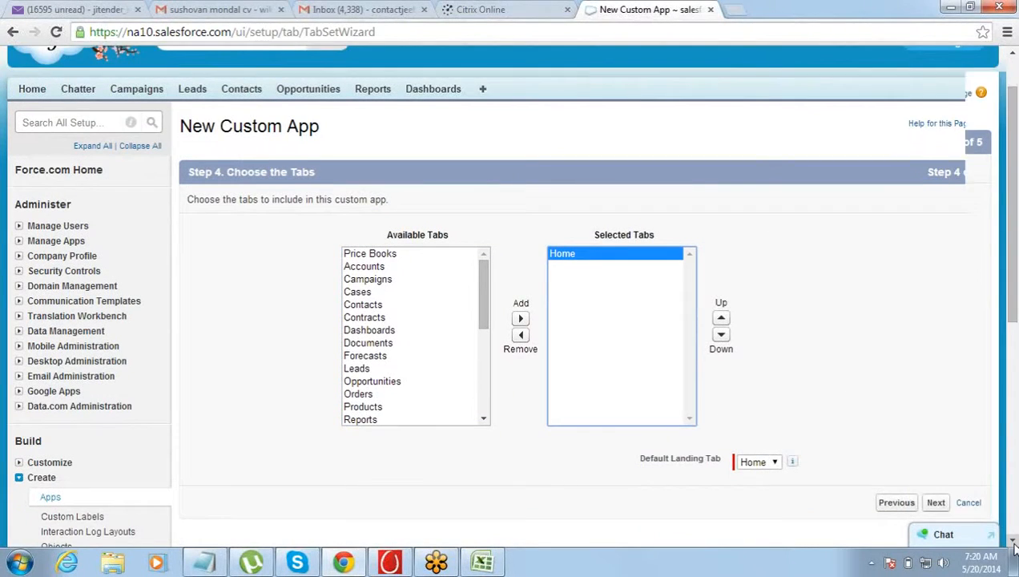
click(1012, 540)
click(936, 475)
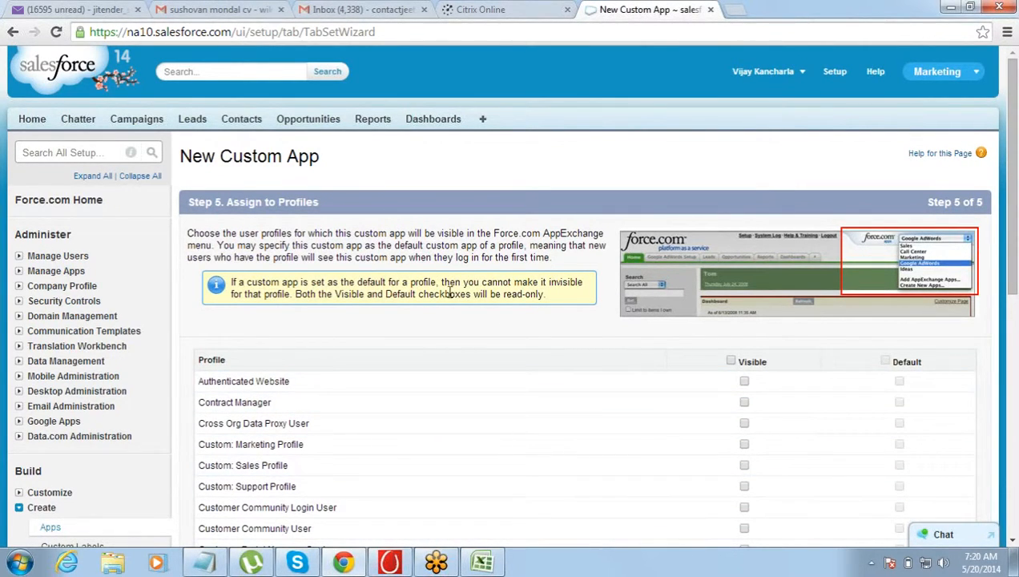
Make the custom app visible to all user profiles and save it
drag(228, 201, 327, 194)
click(359, 205)
click(731, 362)
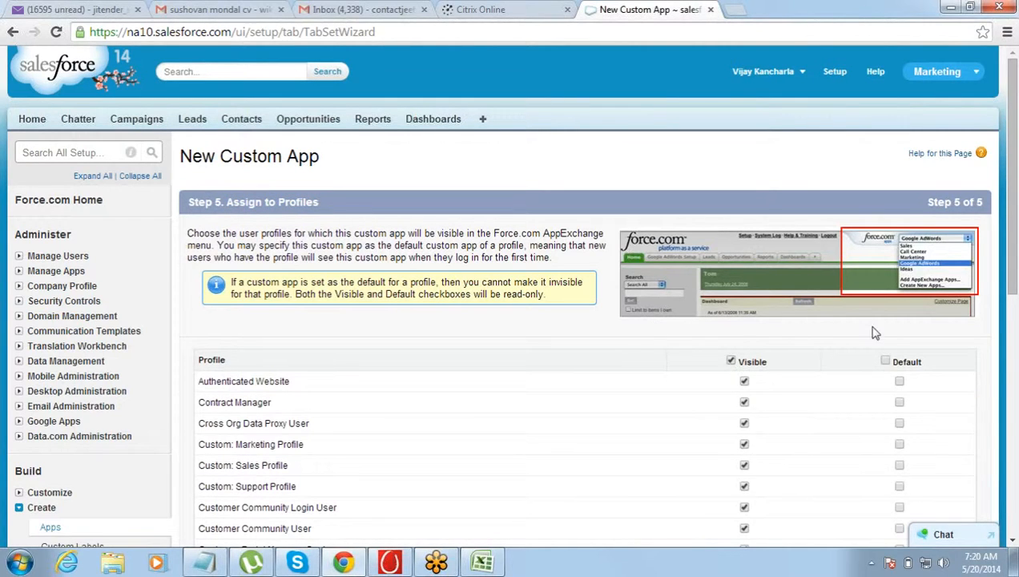
click(1011, 545)
click(1011, 545)
click(1011, 545)
drag(1011, 545, 1011, 545)
click(934, 404)
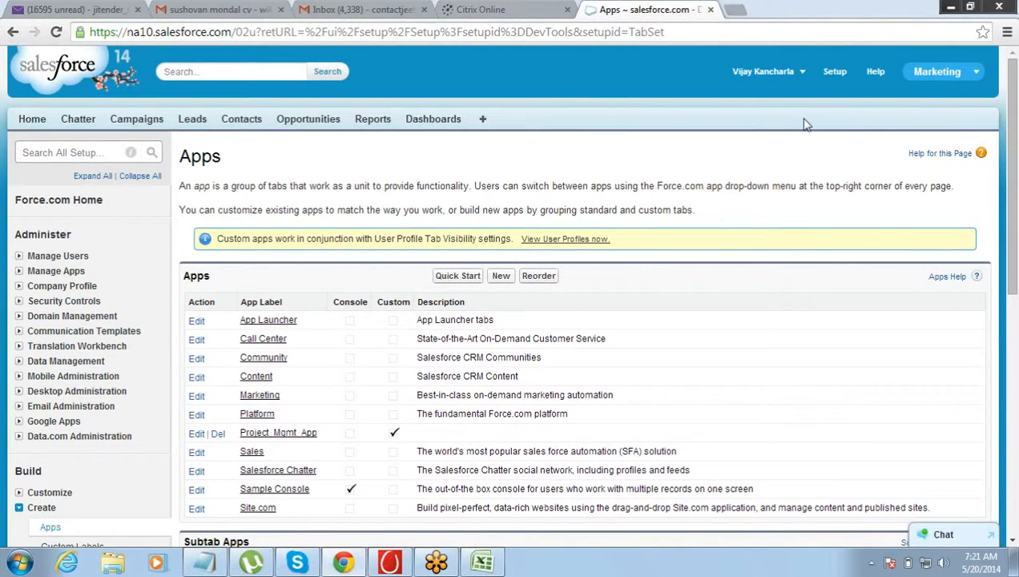
Switch the active Salesforce app from Marketing to Project_Mgmt_App
click(939, 72)
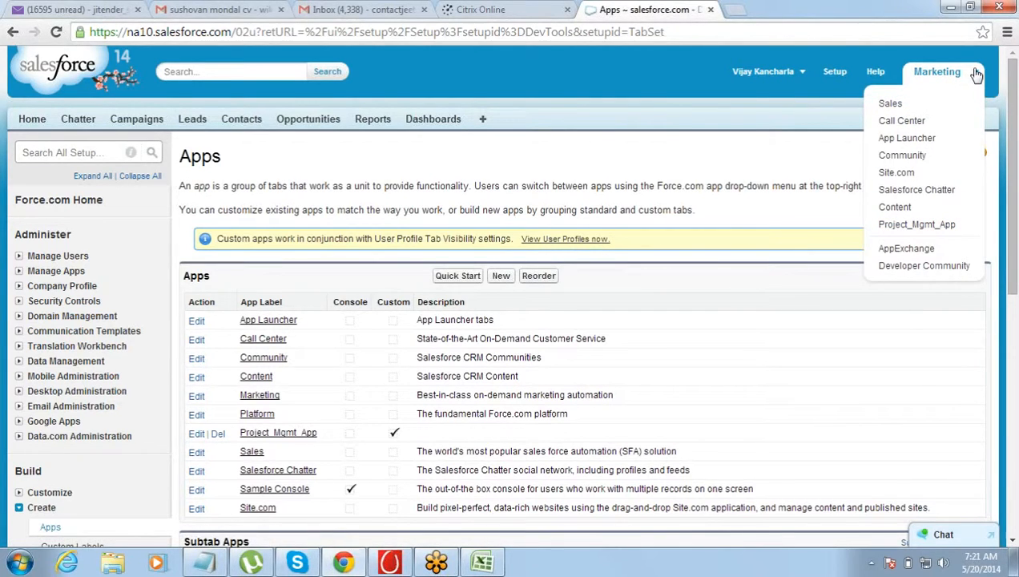
click(912, 224)
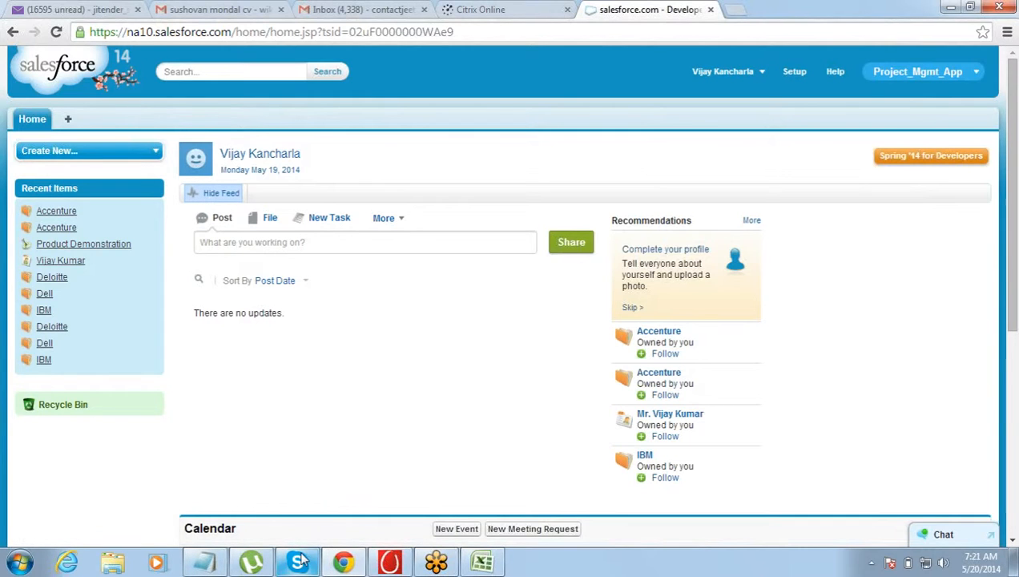
Switch to Excel and review the Projects and Clients tables in the Project Management App sheet
click(489, 564)
drag(195, 184, 197, 206)
click(355, 181)
click(172, 173)
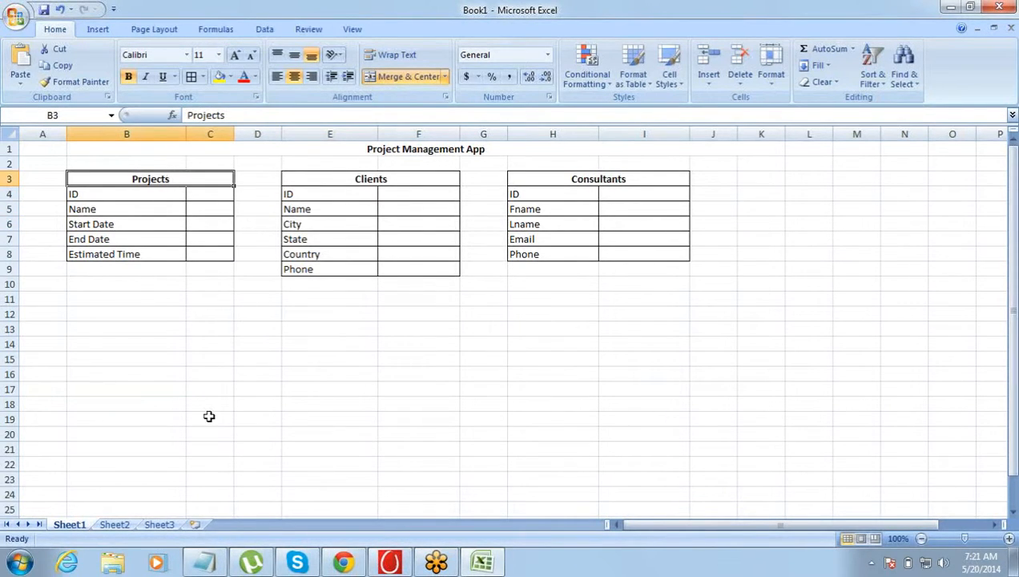
Return to Salesforce in Chrome and open the Custom Tabs setup page
click(348, 566)
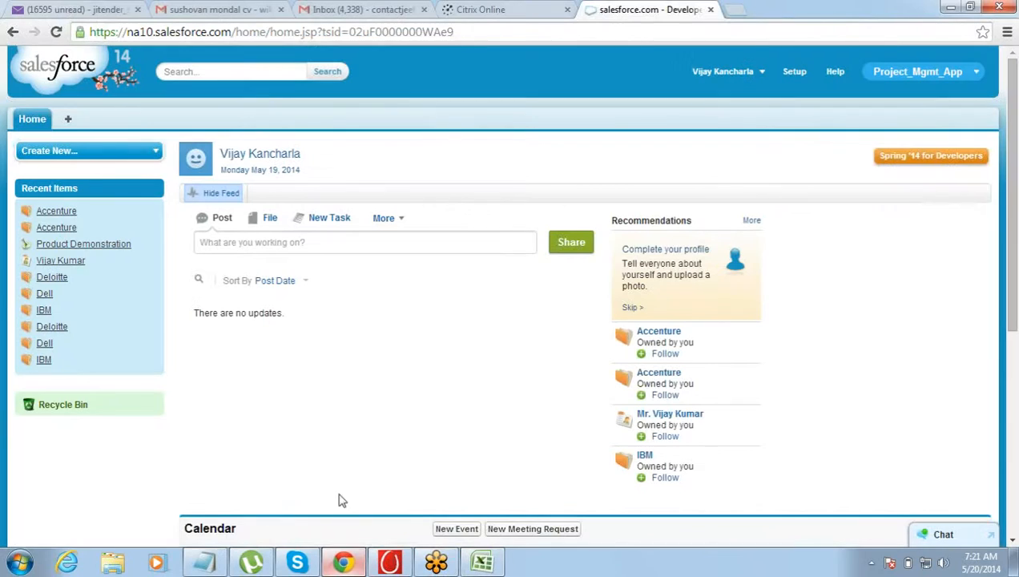
click(786, 72)
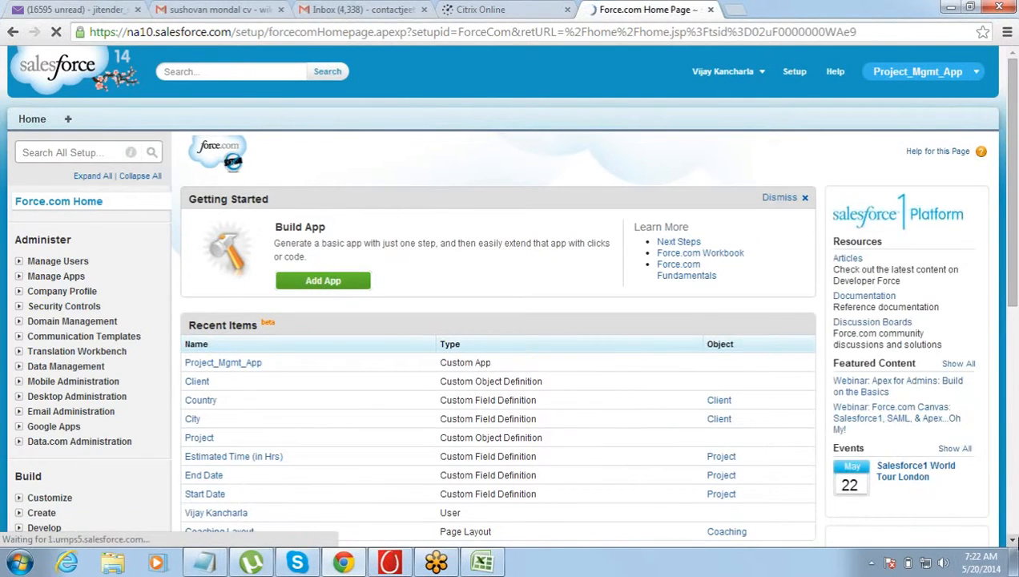
scroll(342, 446, down, 3)
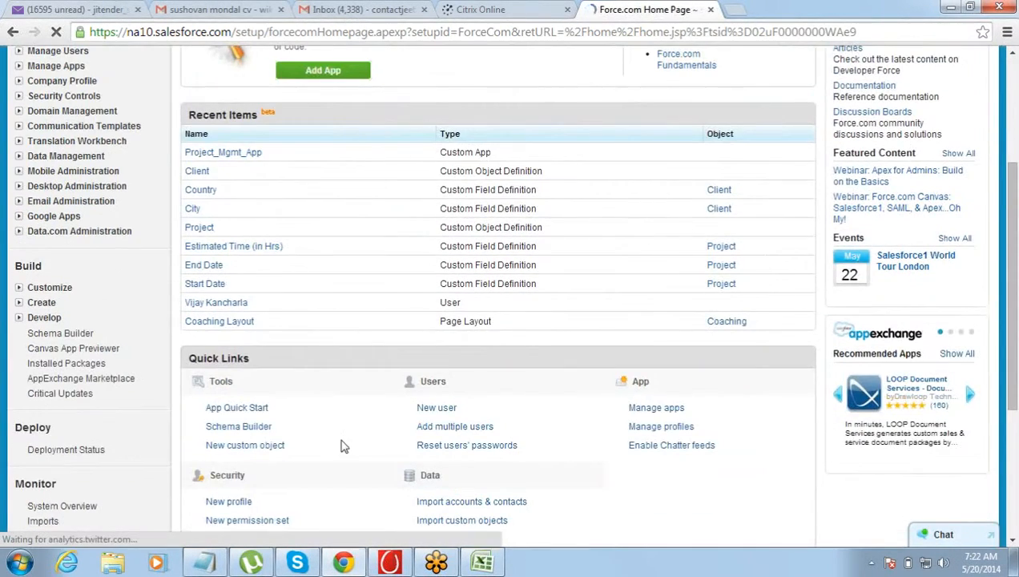
click(20, 303)
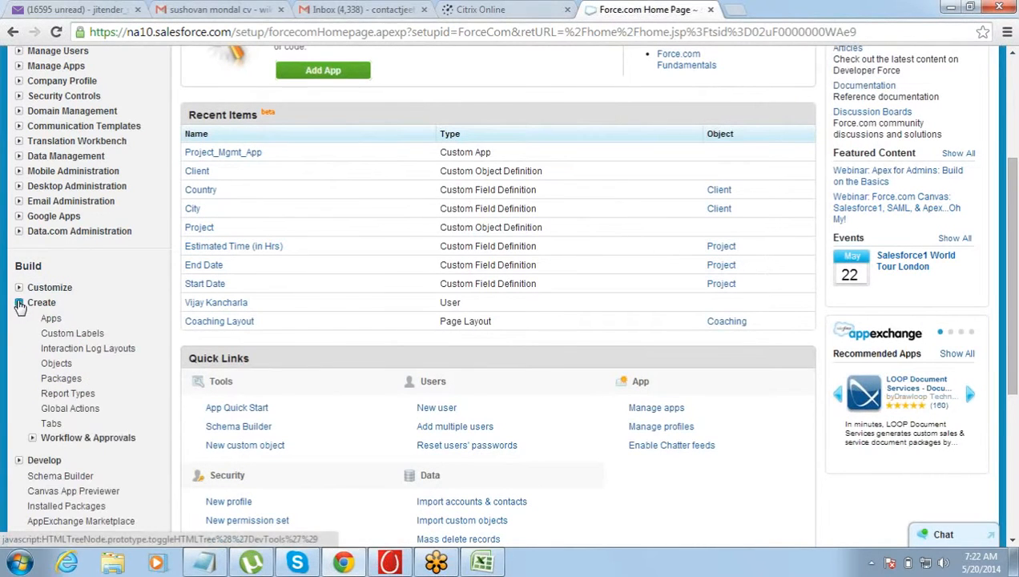
click(49, 424)
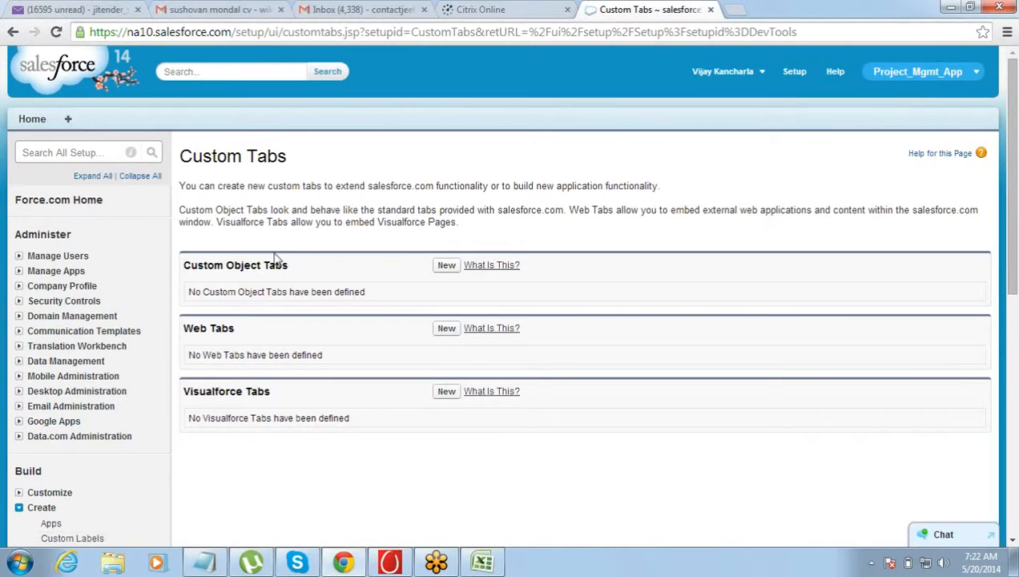
Start a new custom object tab and choose Client as its object
drag(190, 265, 296, 264)
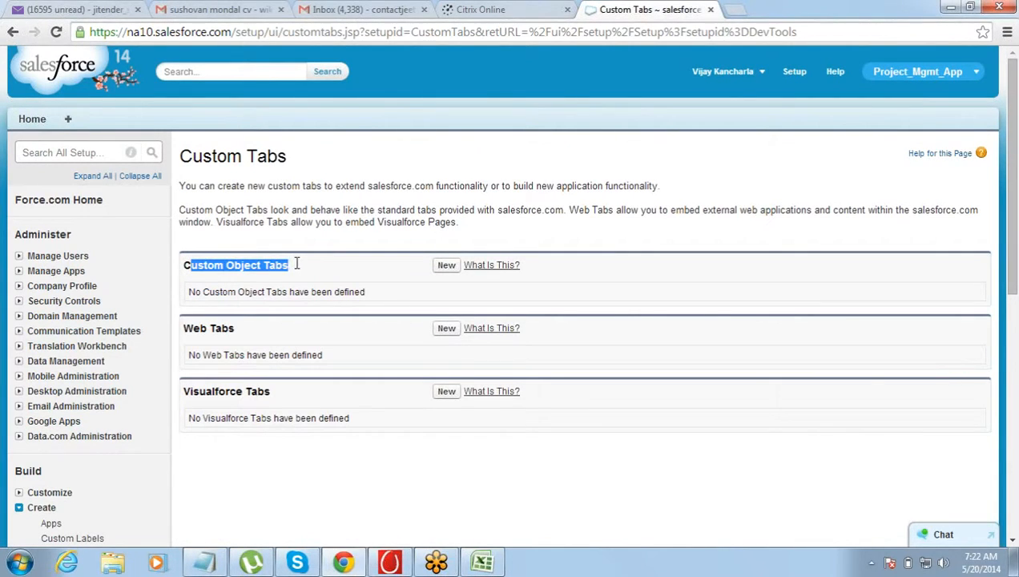
click(303, 265)
click(447, 268)
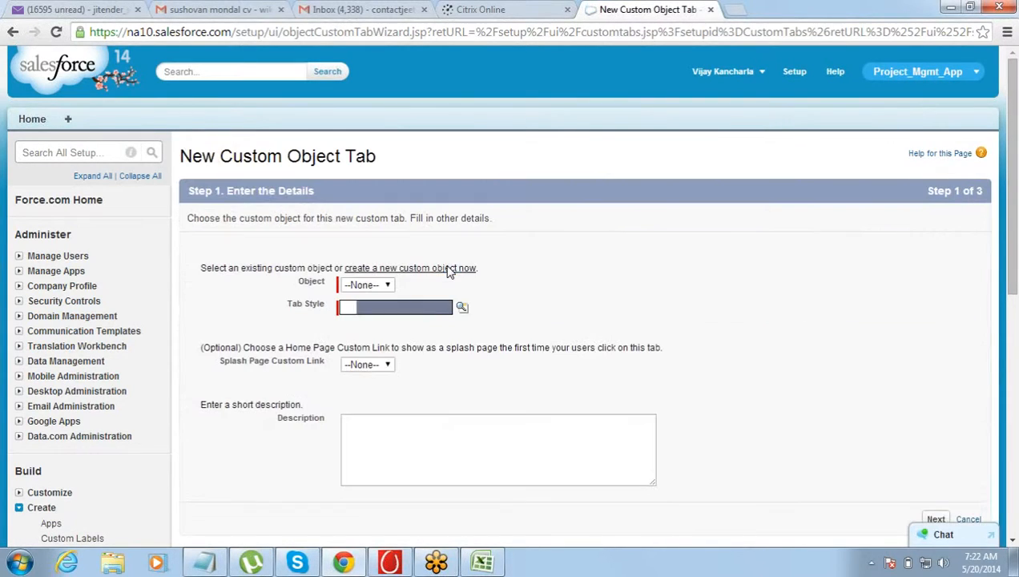
click(375, 286)
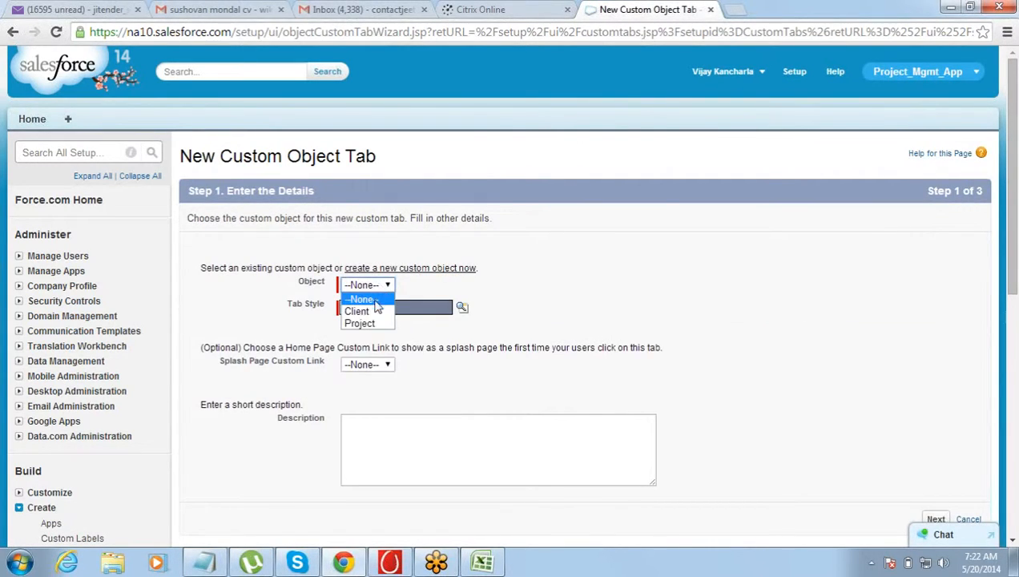
click(373, 312)
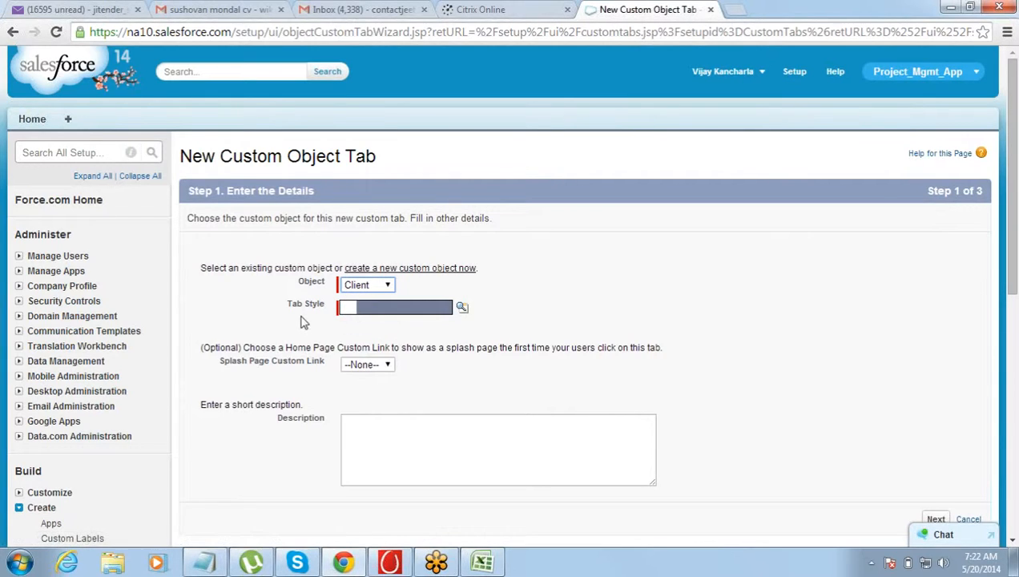
Set the Client tab's style to Computer and continue to the profile settings
drag(290, 312, 332, 302)
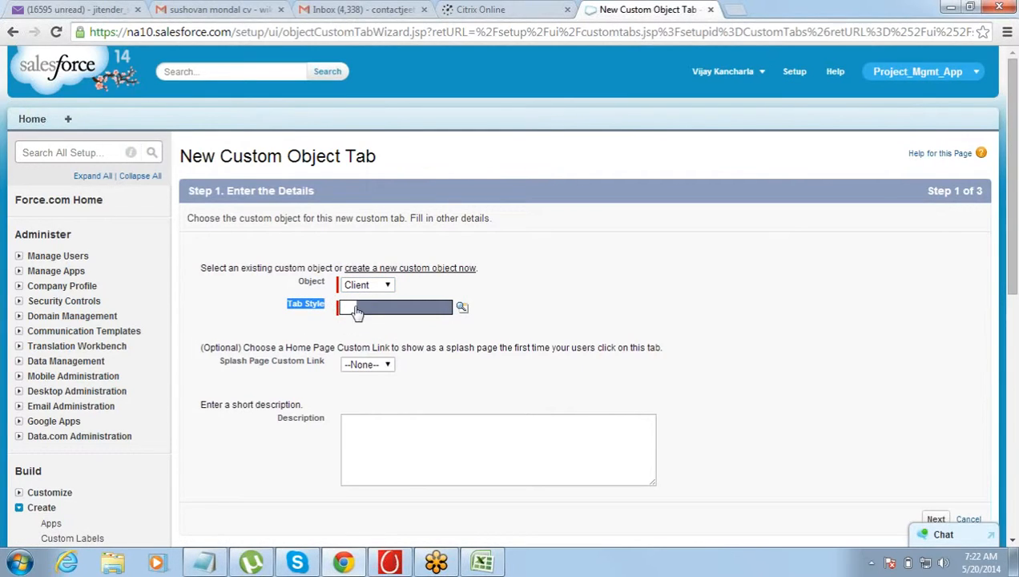
click(461, 307)
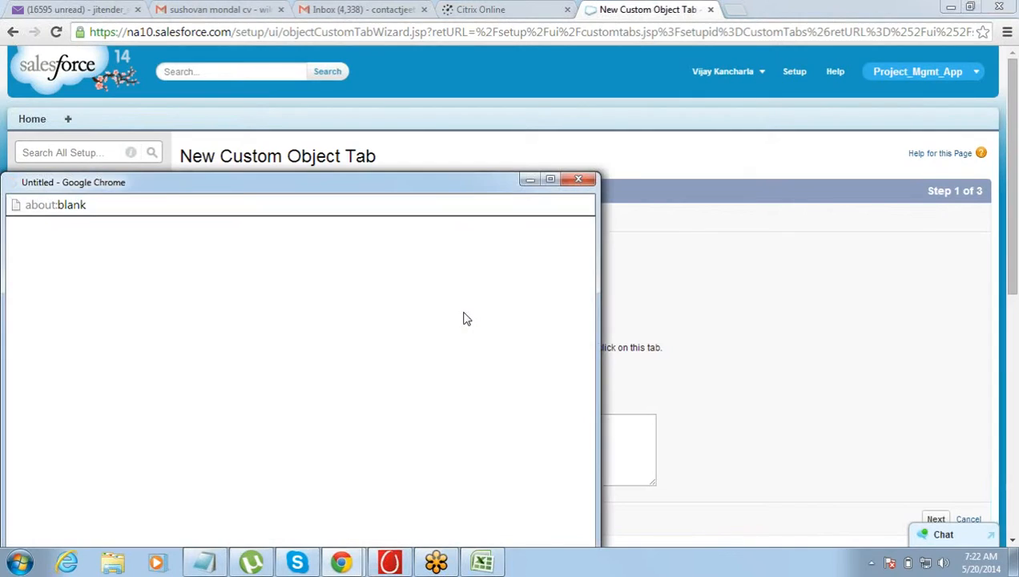
drag(385, 190, 555, 118)
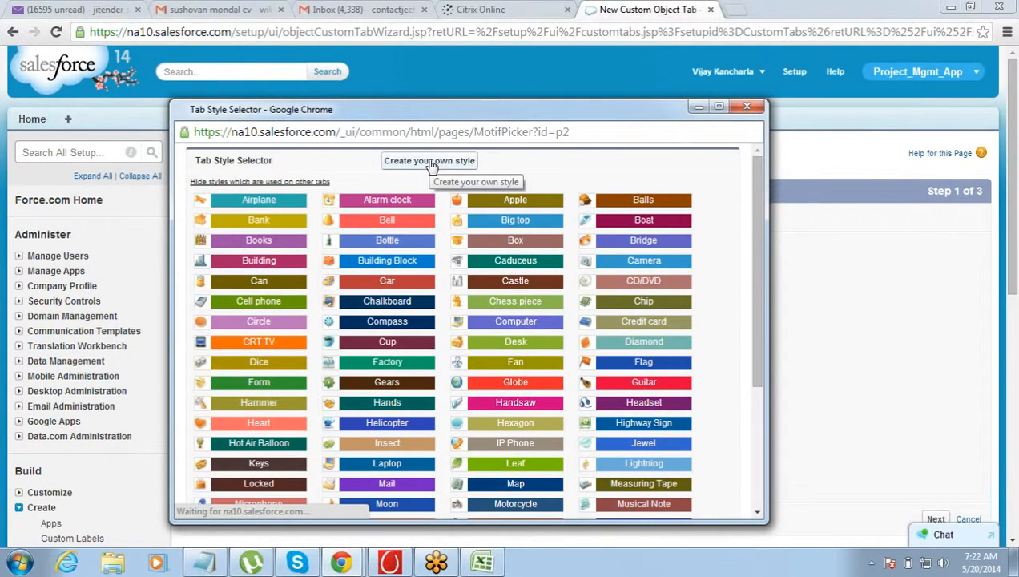
click(470, 326)
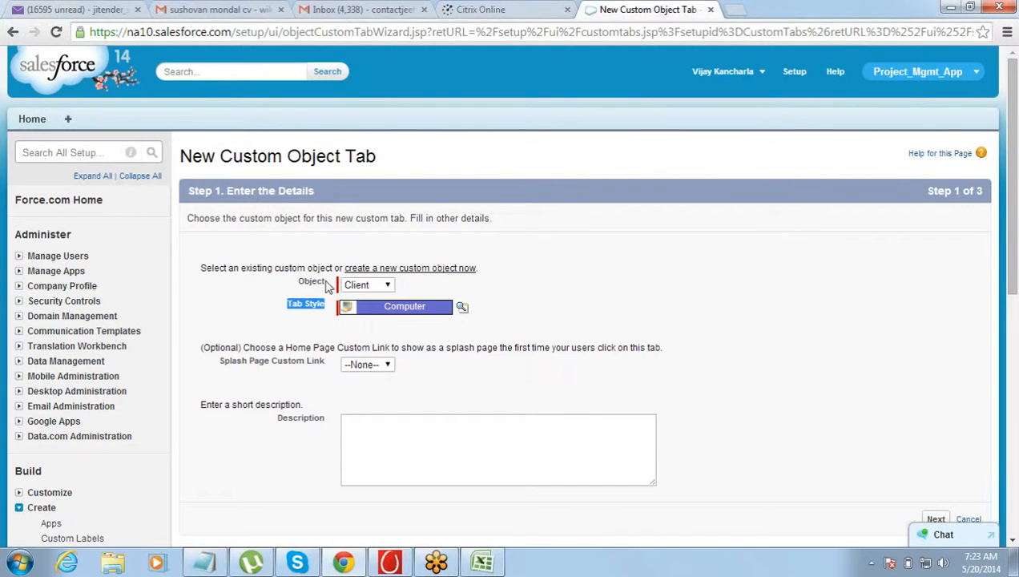
click(313, 294)
click(936, 519)
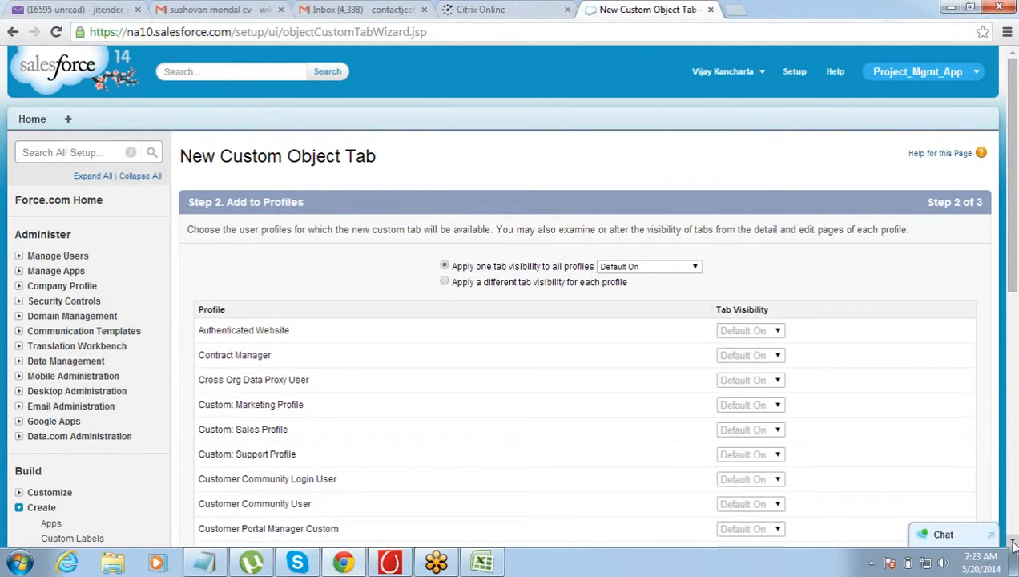
Keep the Client tab's visibility at Default On for all profiles and continue to the custom app selection
triple_click(278, 201)
click(277, 202)
scroll(1013, 542, down, 6)
scroll(1013, 545, down, 1)
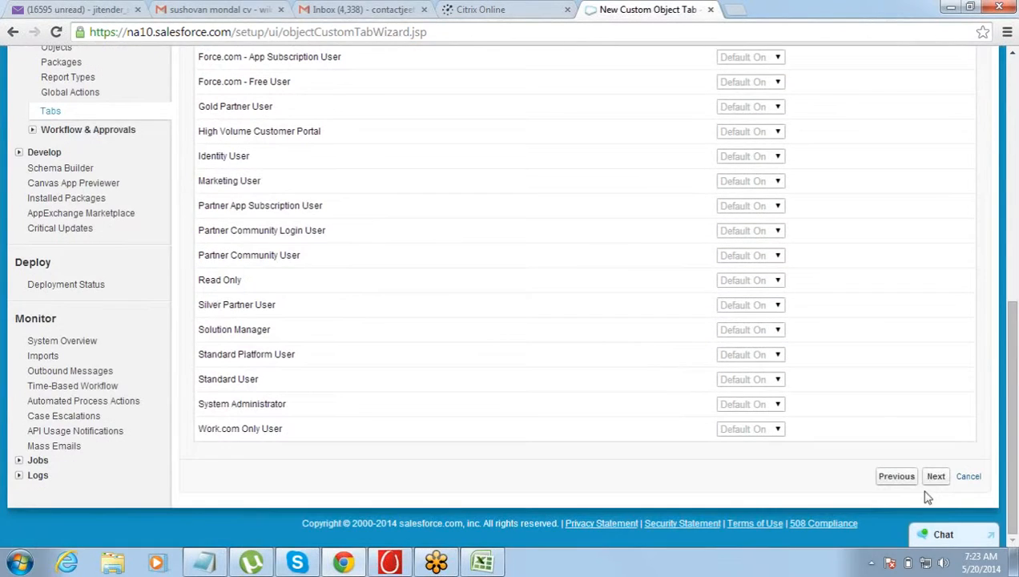
click(933, 478)
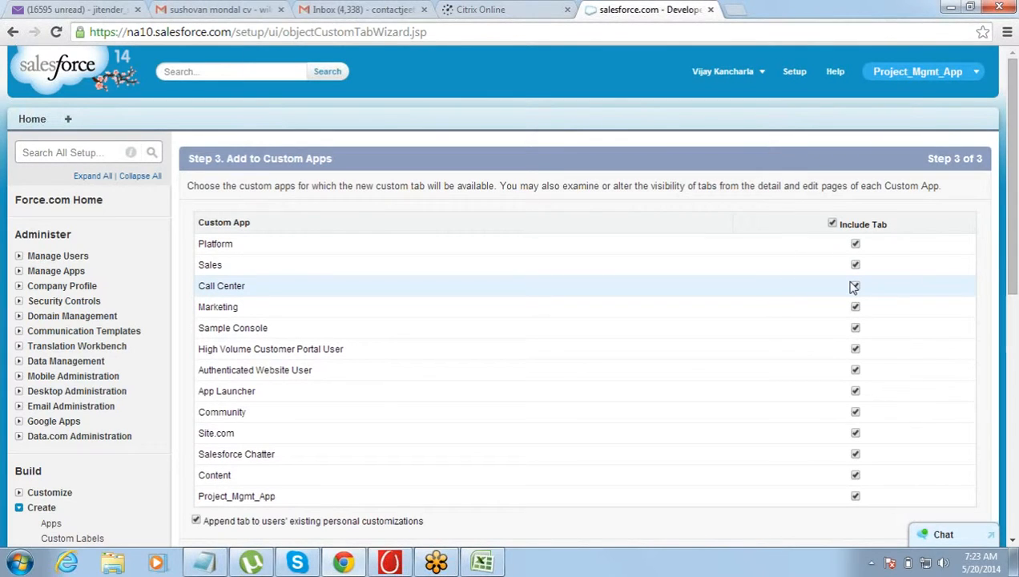
Include the Client tab only in Project_Mgmt_App and save the tab
click(832, 224)
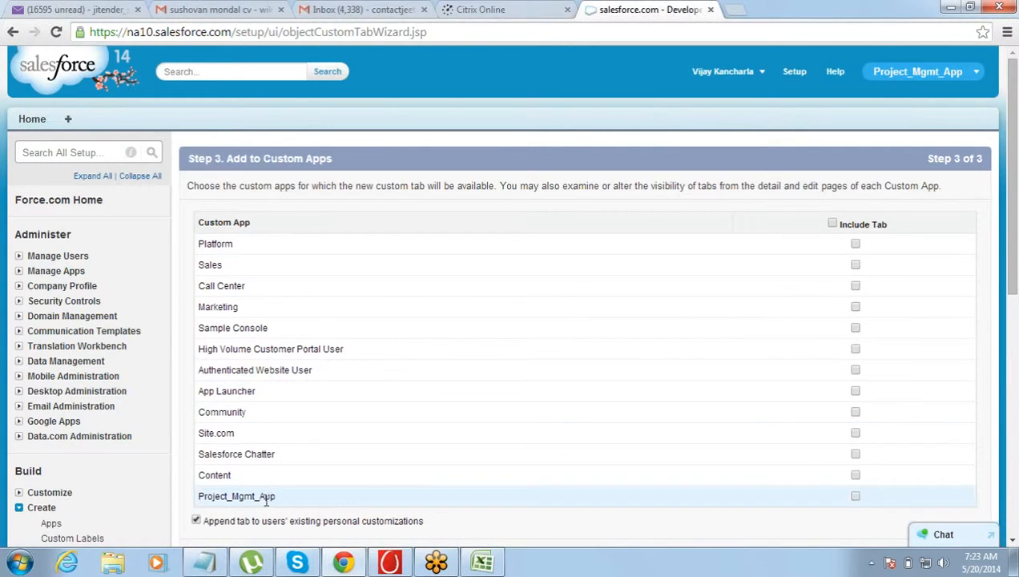
drag(199, 504, 281, 502)
click(357, 495)
click(1013, 544)
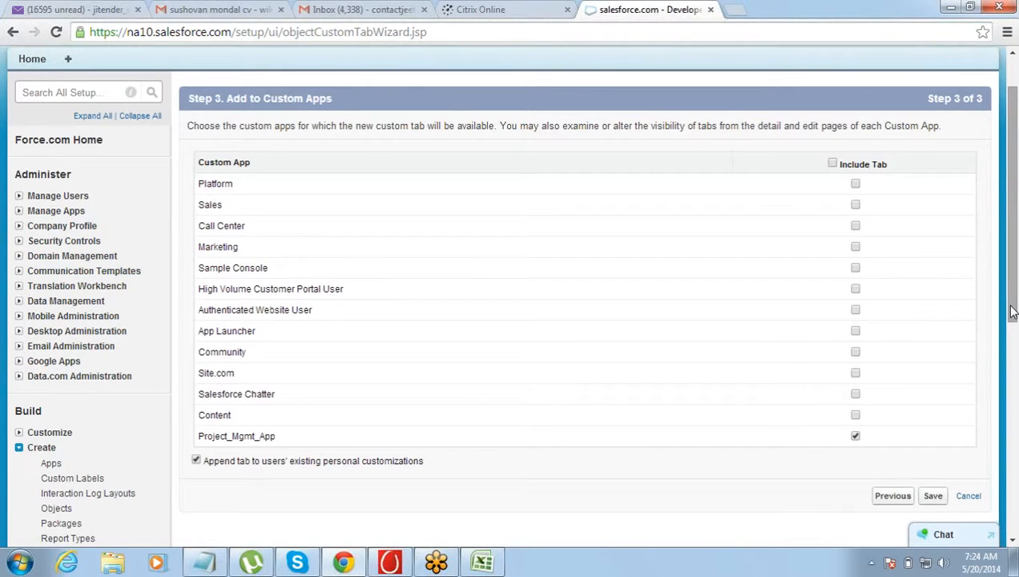
scroll(1011, 313, down, 1)
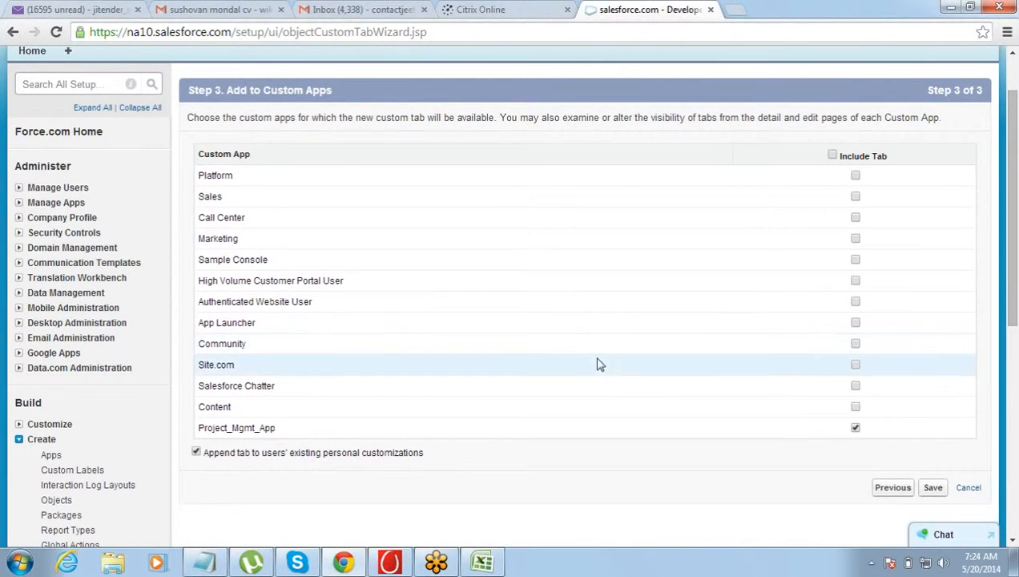
click(932, 489)
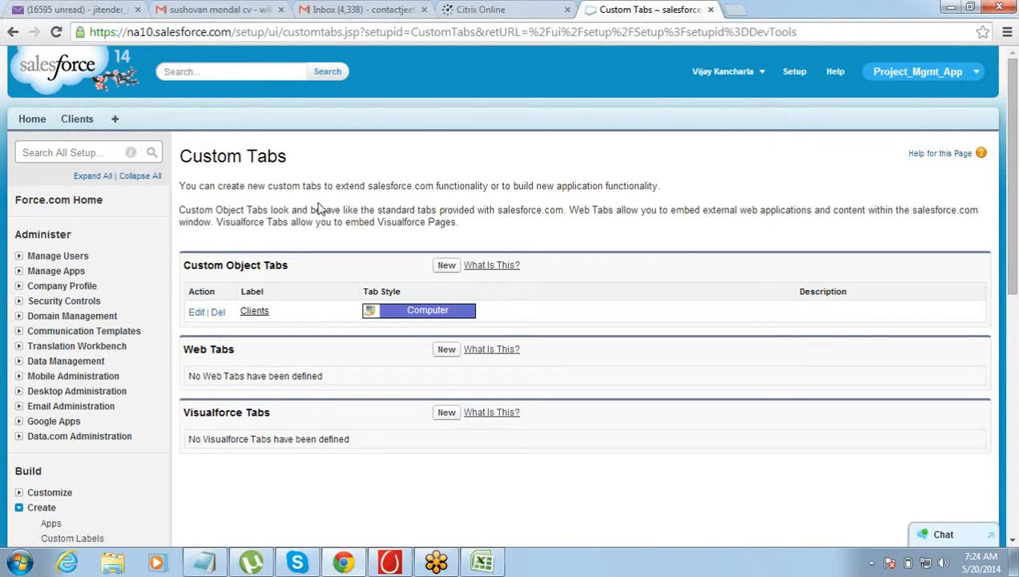
Start another custom object tab for the Project object with the Guitar tab style, and continue to the profile settings
click(445, 267)
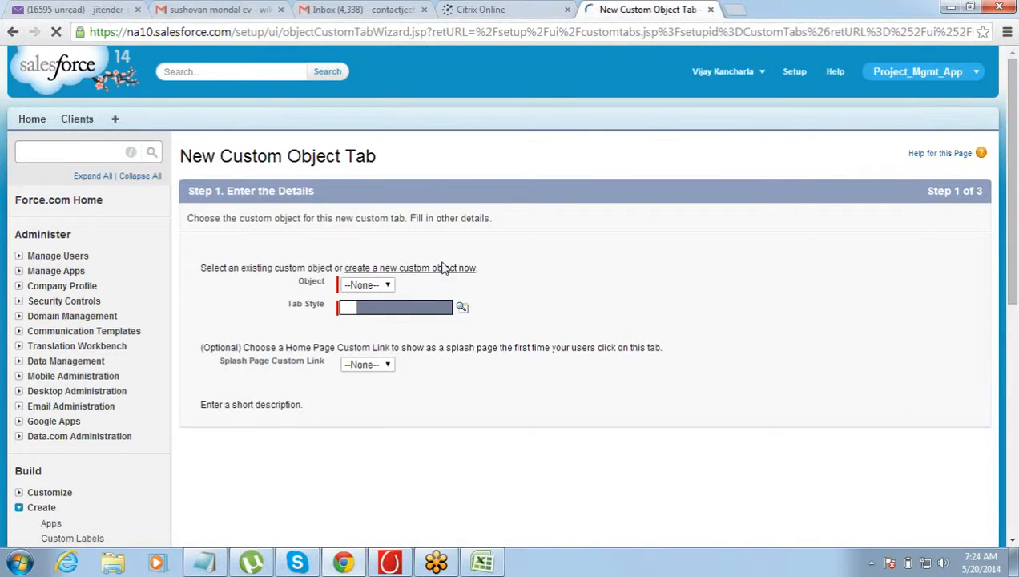
click(364, 286)
click(362, 314)
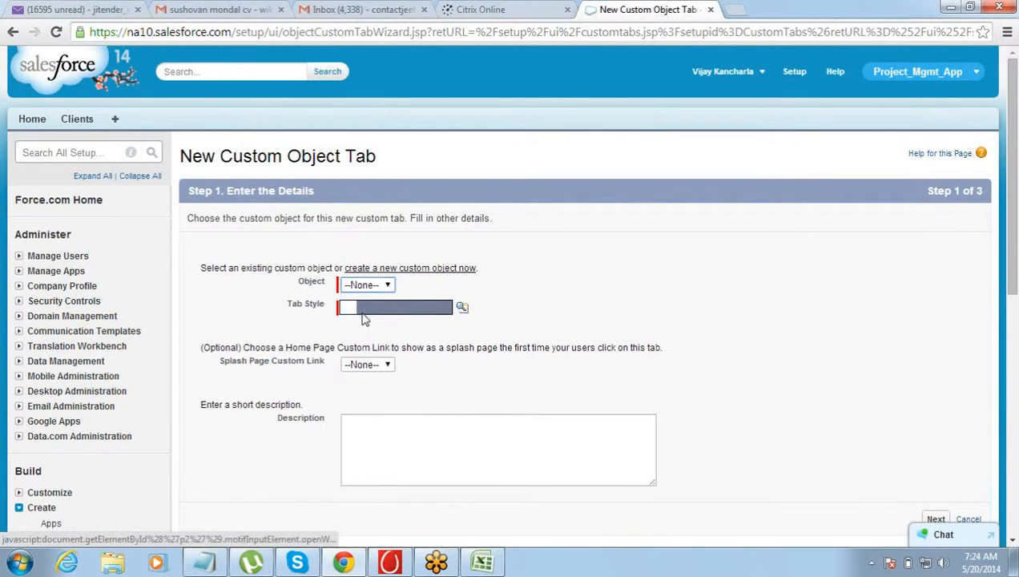
click(462, 307)
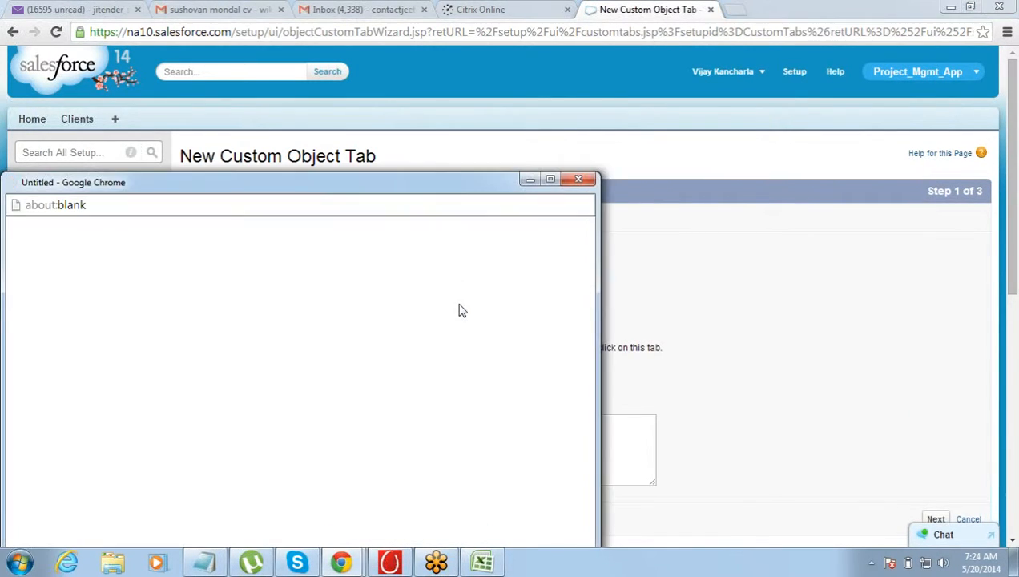
drag(462, 191, 597, 36)
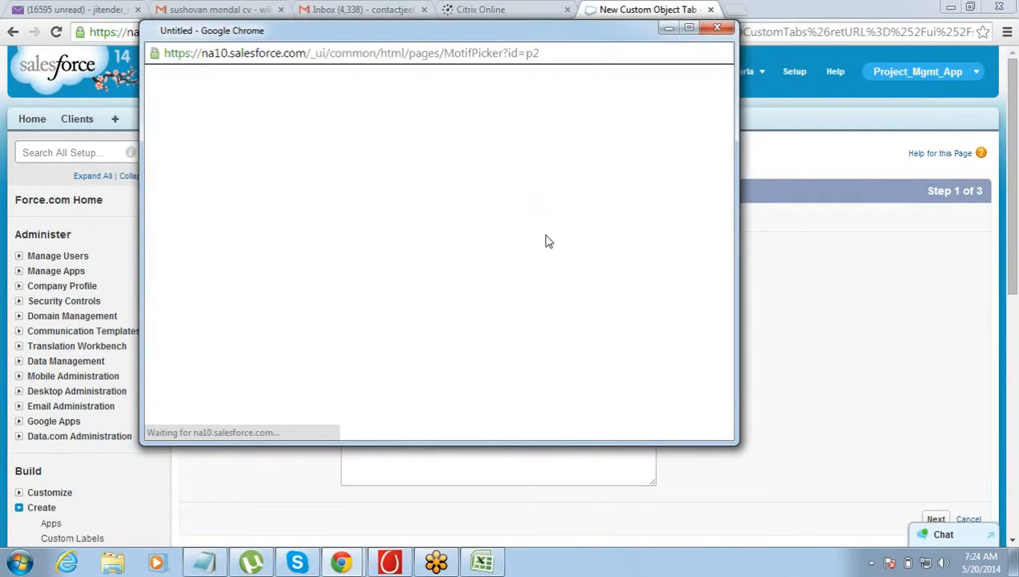
click(597, 304)
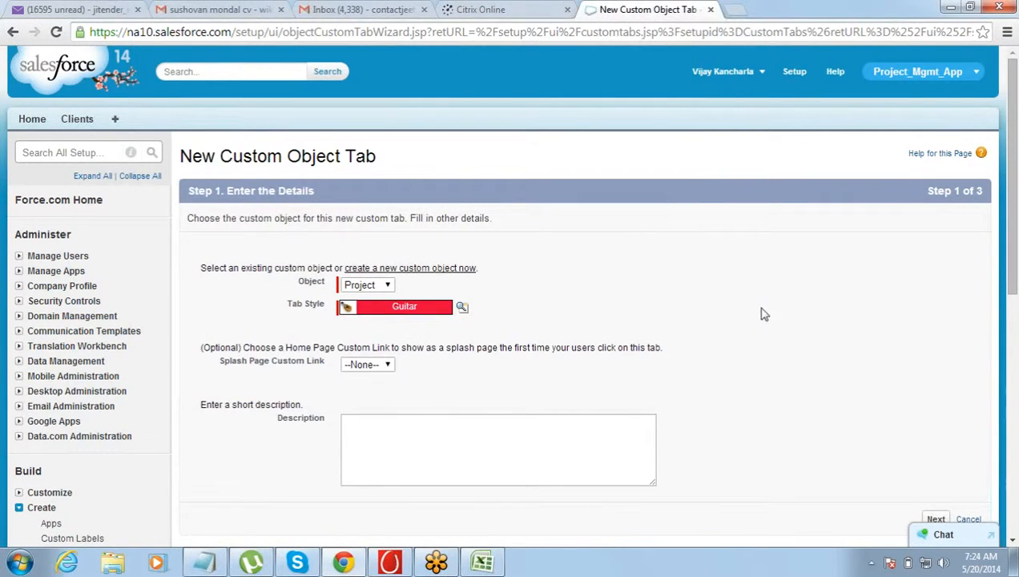
click(937, 520)
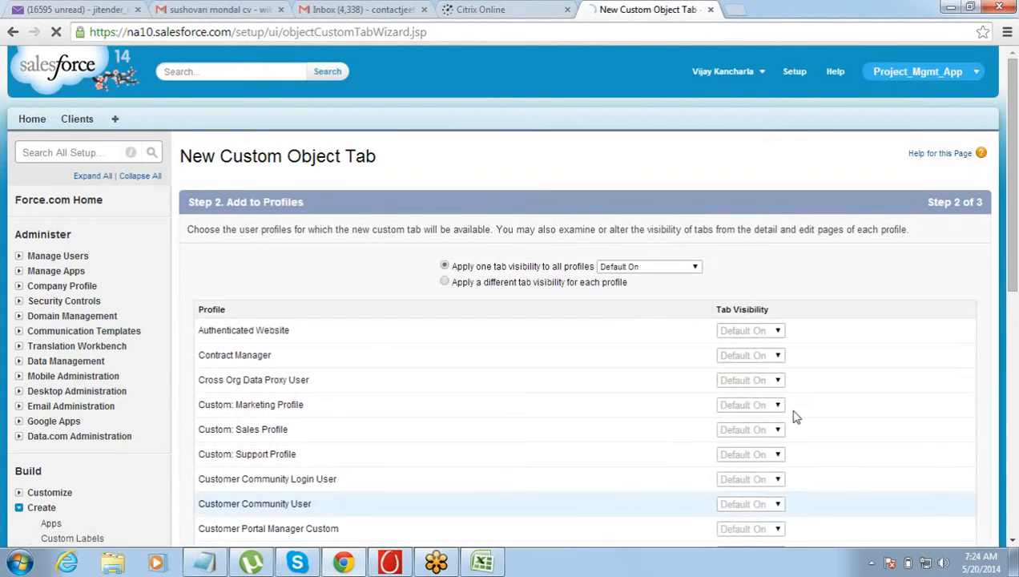
Keep the Project tab's visibility at Default On for all profiles and continue to the custom app selection
click(1013, 542)
click(1013, 542)
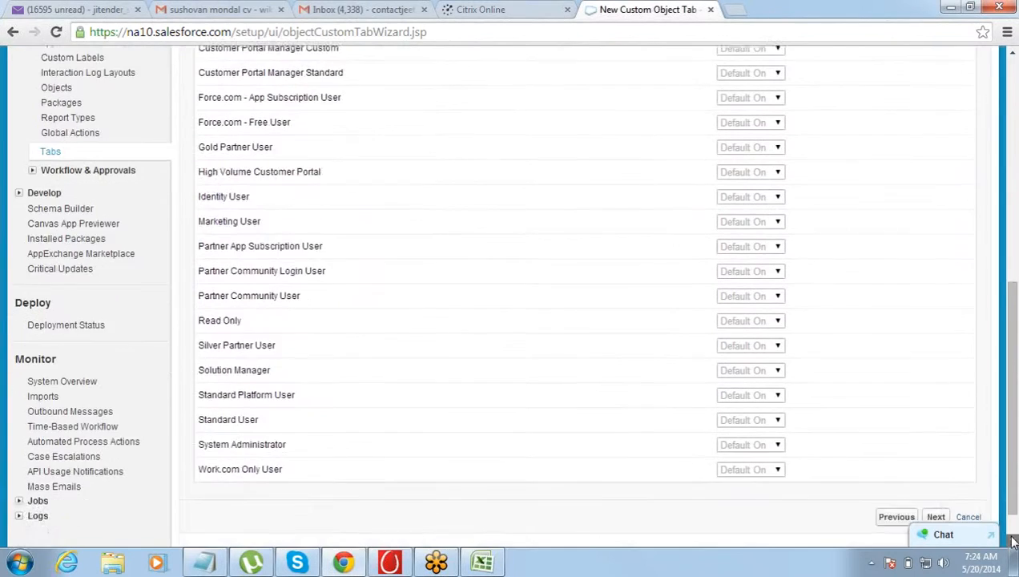
click(933, 479)
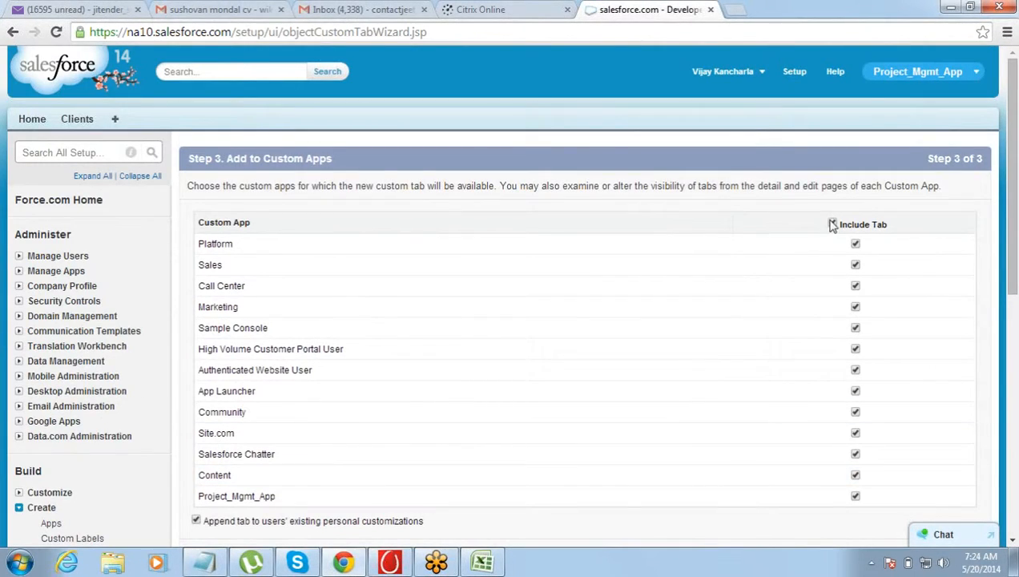
Include the Project tab only in Project_Mgmt_App and save the tab
click(832, 224)
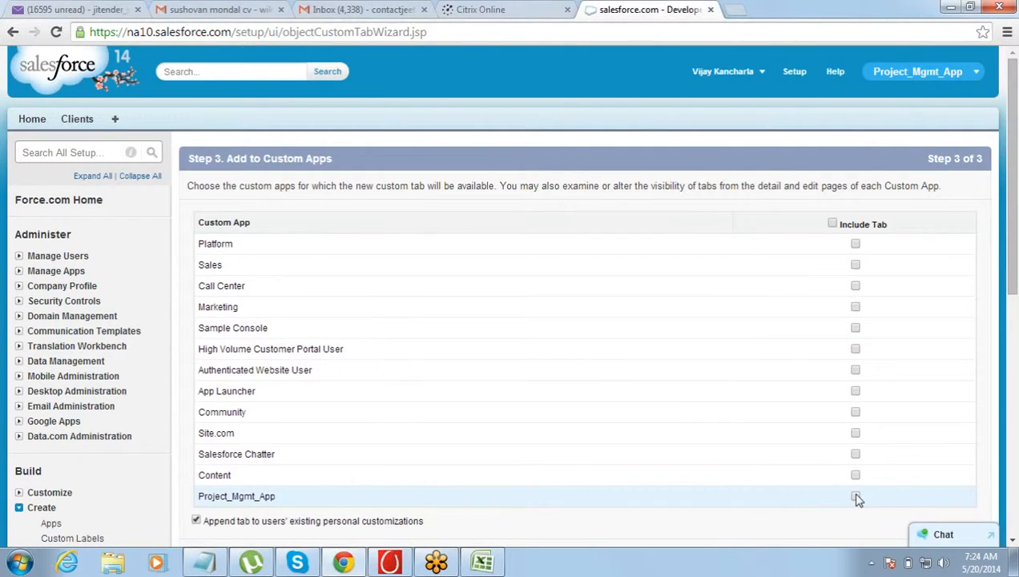
click(855, 497)
click(1014, 543)
right_click(1014, 542)
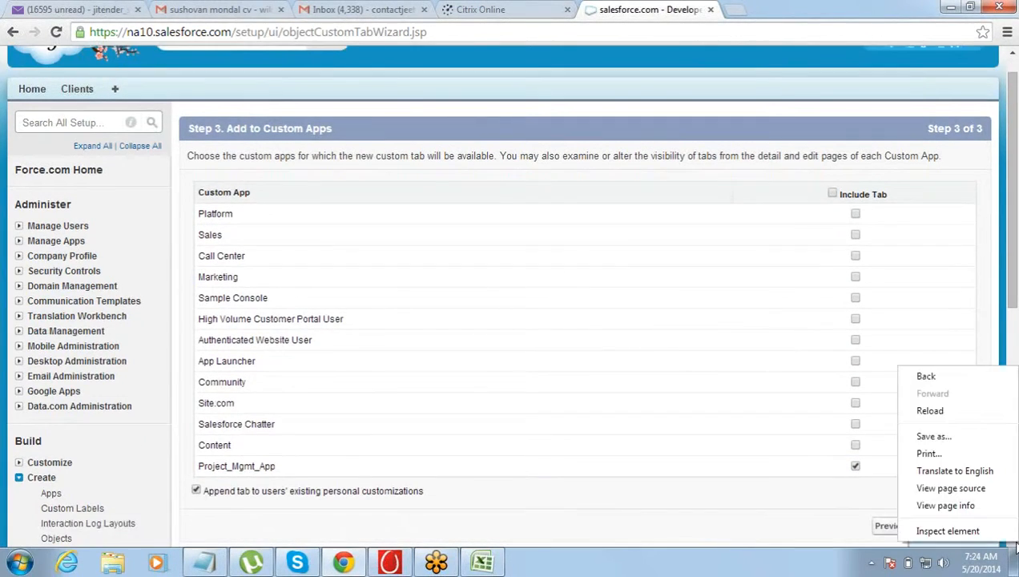
click(1014, 542)
click(941, 380)
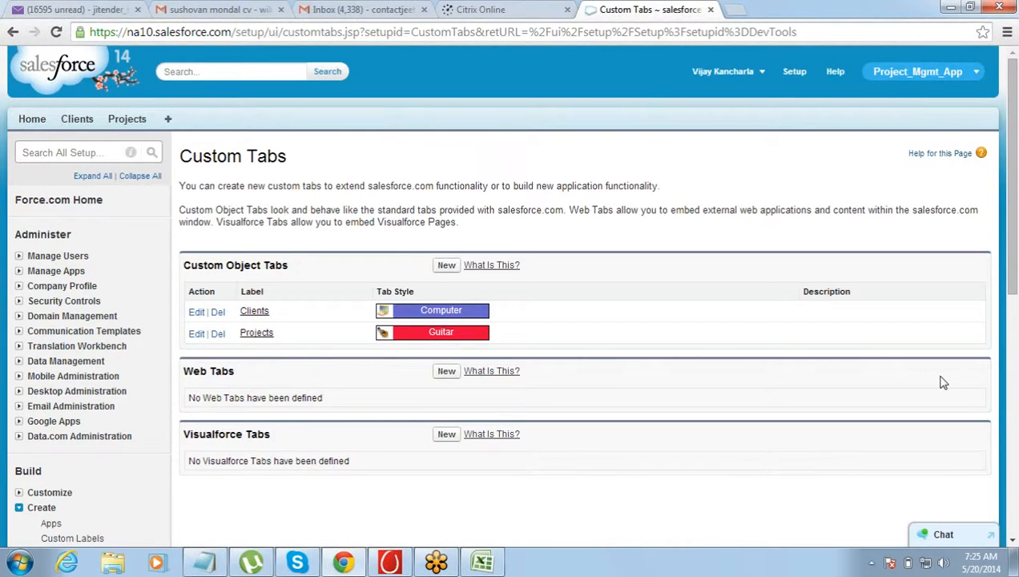
Start a new record on the Clients tab and enter IBM Limited as the client name
click(1012, 541)
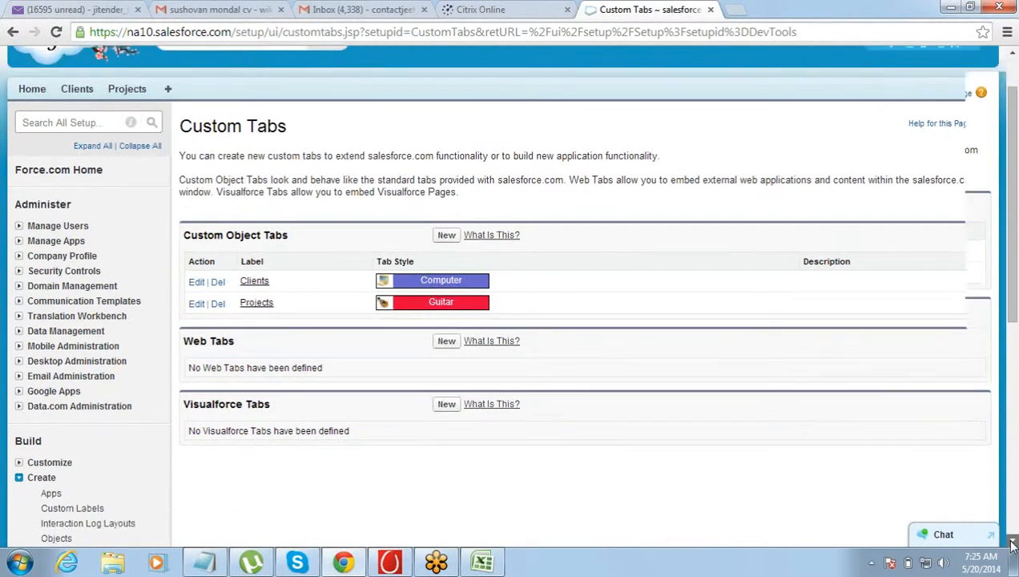
drag(1011, 494, 992, 186)
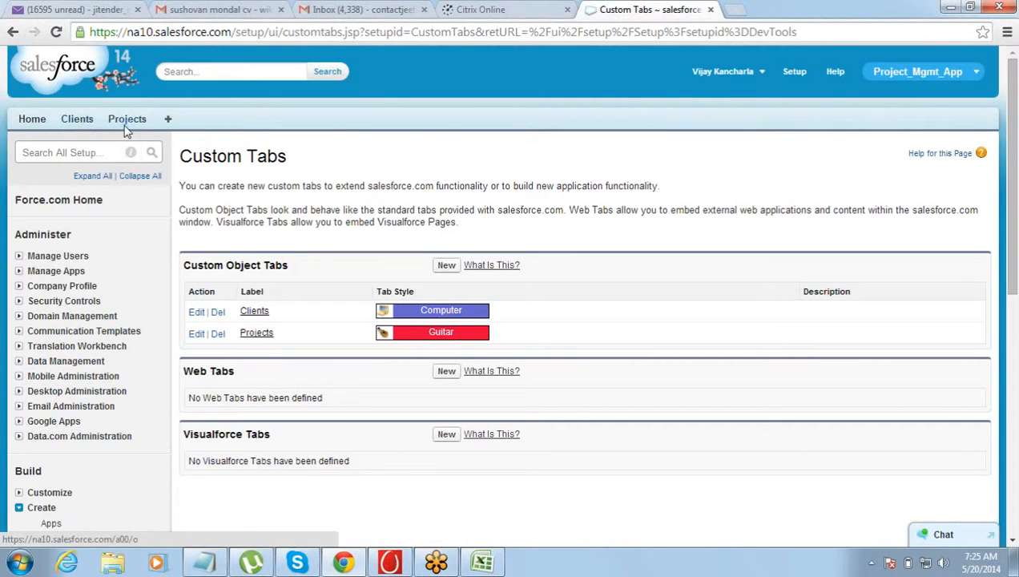
click(77, 120)
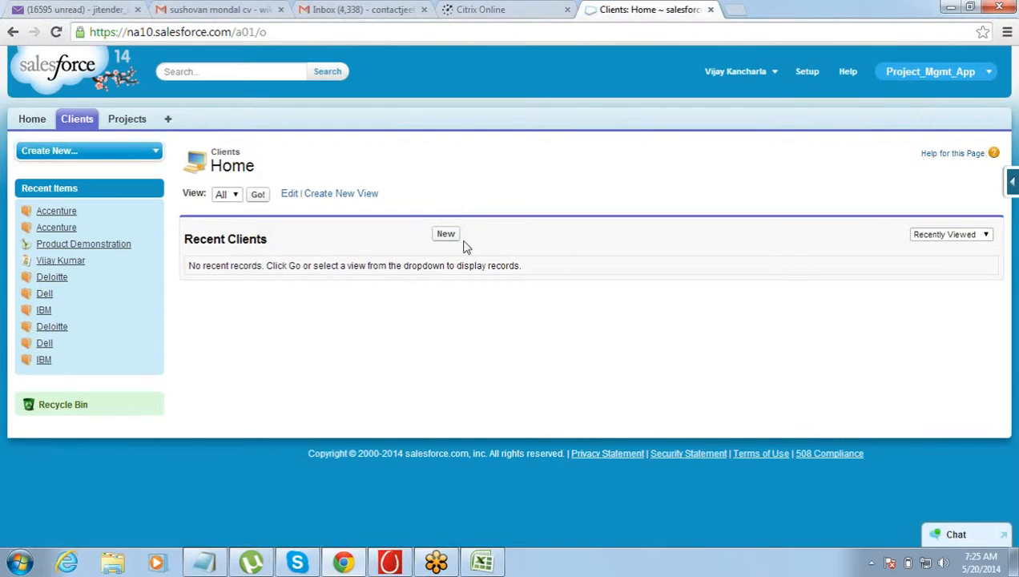
click(447, 235)
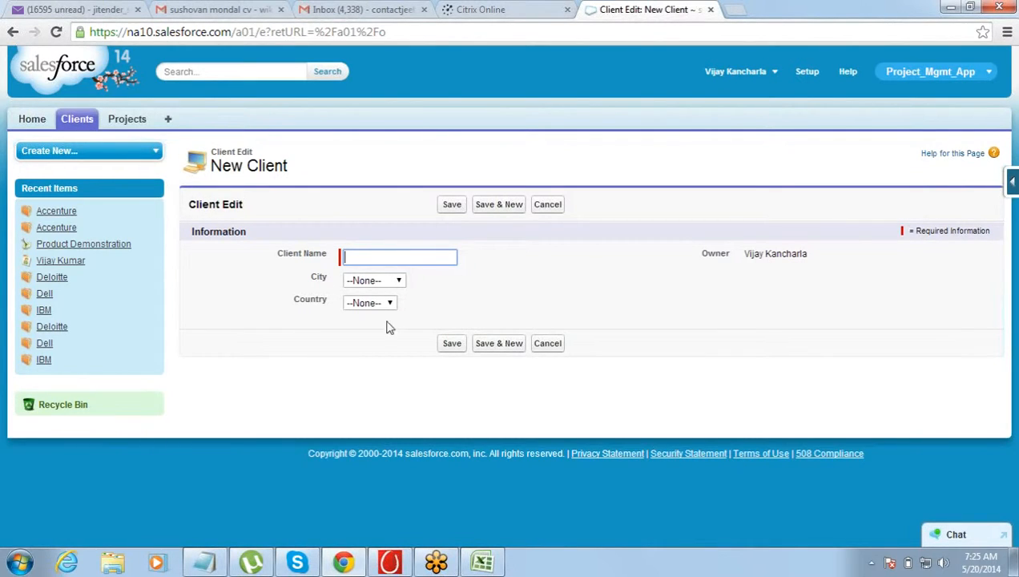
click(422, 260)
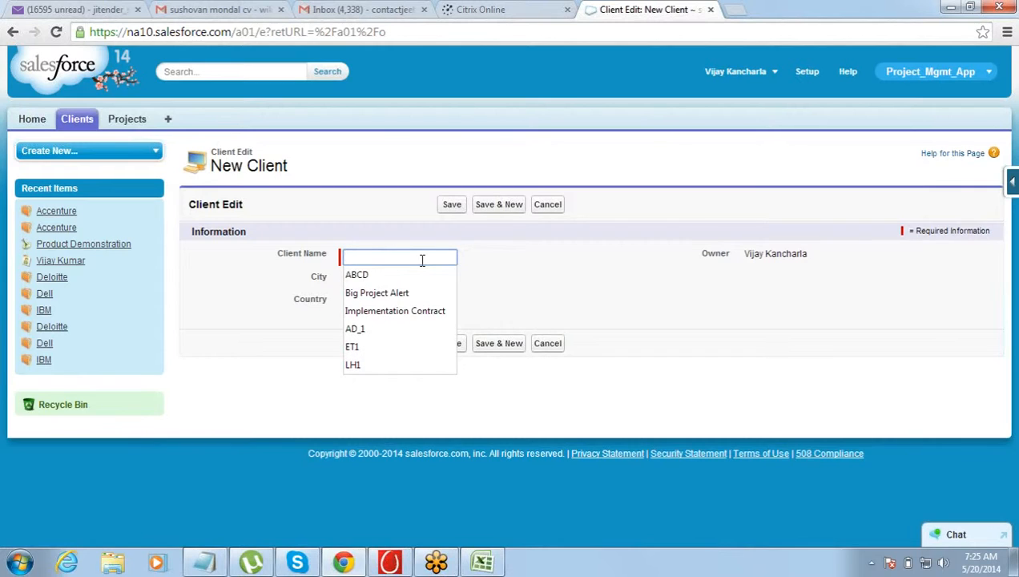
text(IBM Limited)
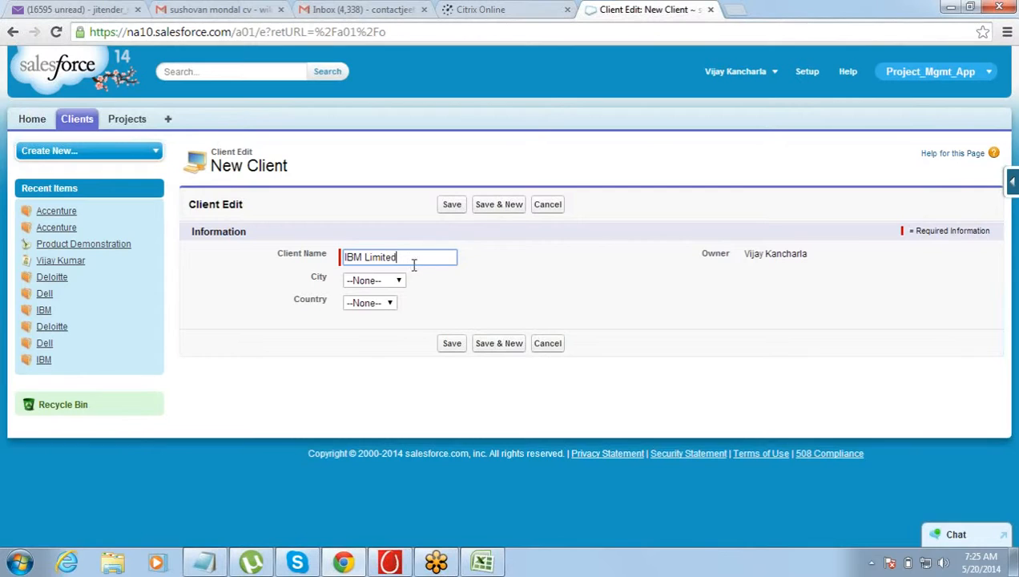
Set the client's city to Mumbai and country to India, and save the record
click(391, 282)
click(381, 308)
click(385, 304)
click(381, 330)
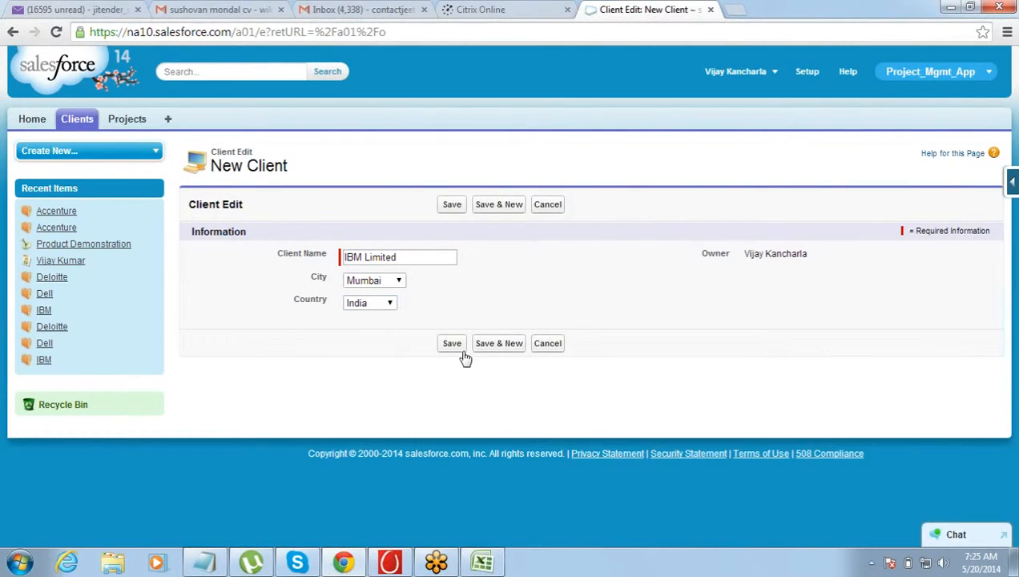
click(454, 211)
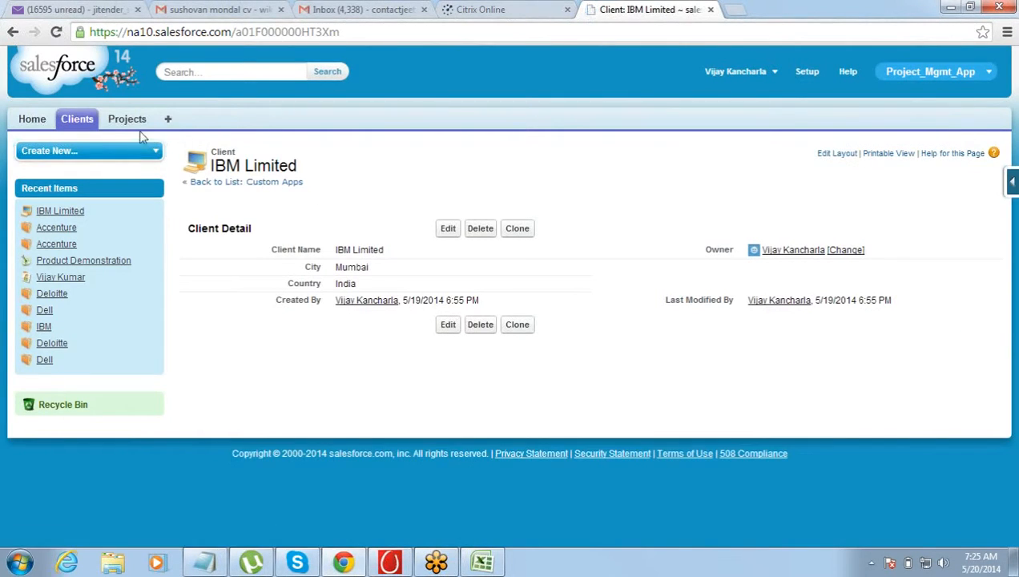
Start a new record on the Projects tab and enter IBM Consuting as the project name
click(123, 122)
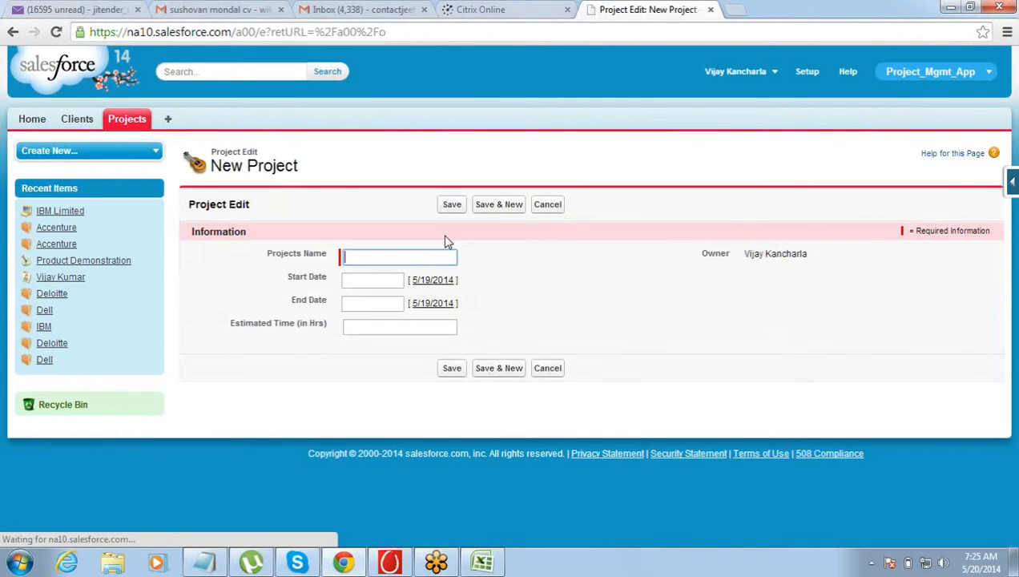
click(405, 256)
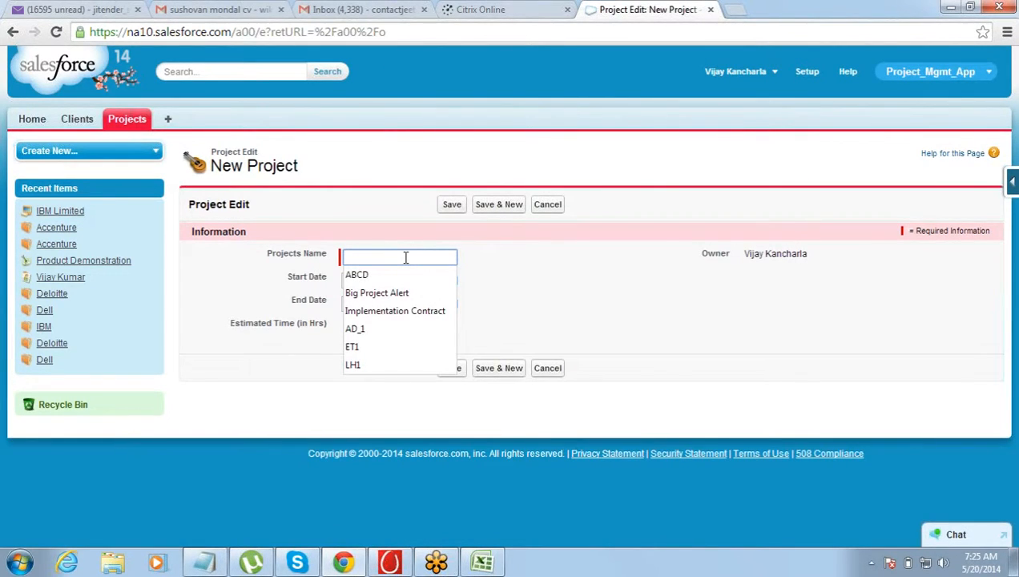
text(pROJ)
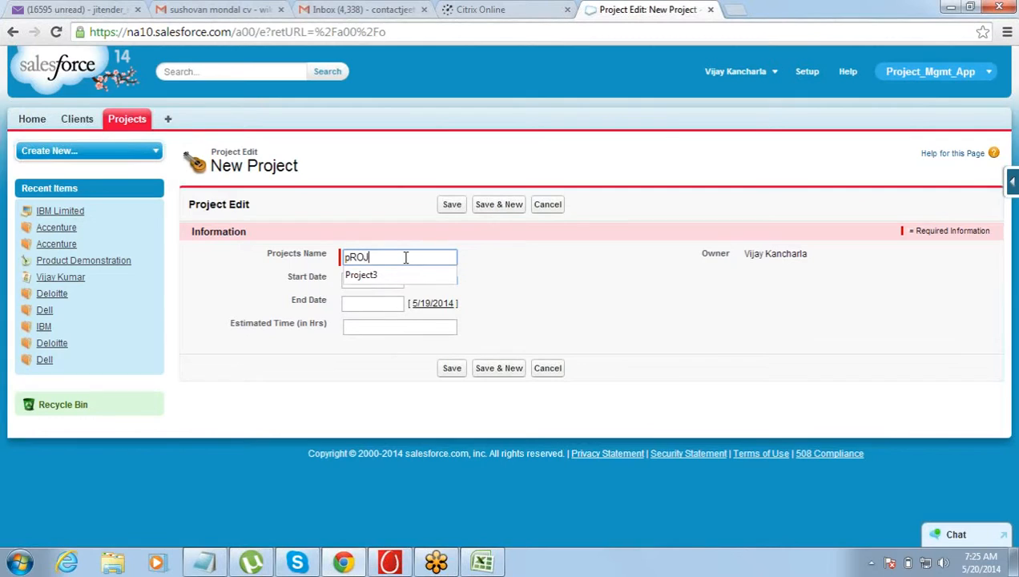
text(ECT_)
key(BackSpace)
key(BackSpace)
key(BackSpace)
key(BackSpace)
key(BackSpace)
key(BackSpace)
key(BackSpace)
key(BackSpace)
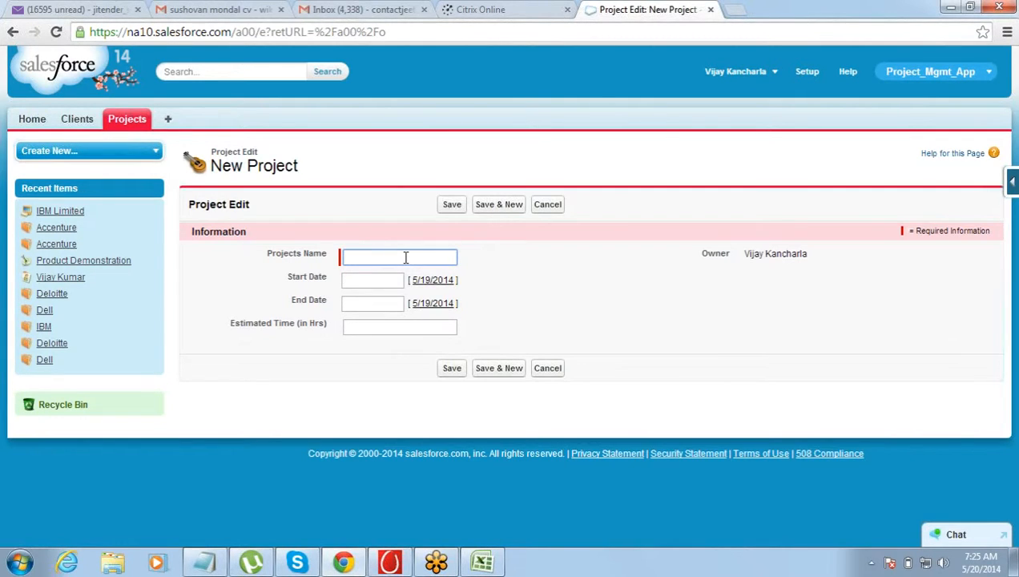
text(IB)
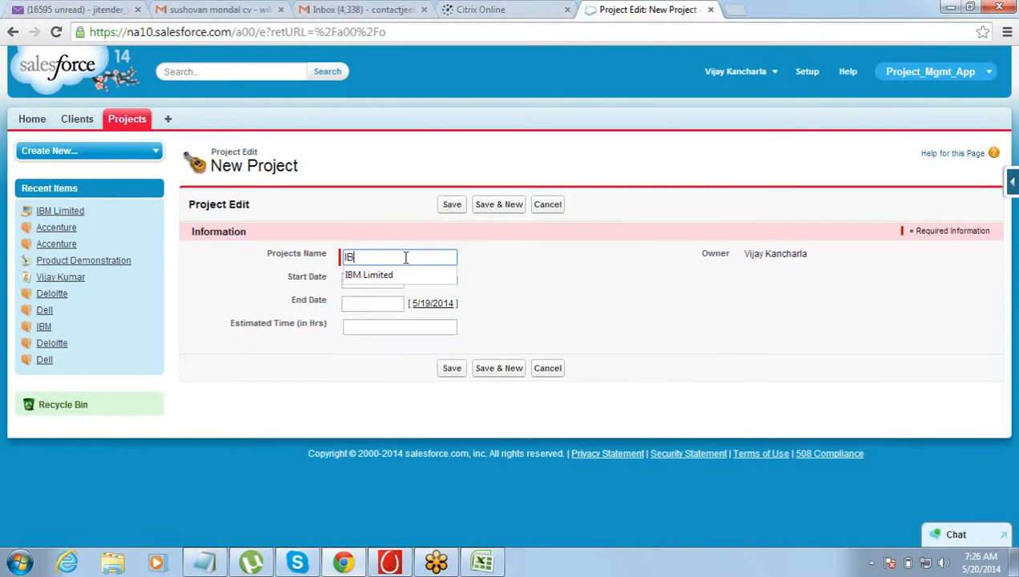
text(M Consulting)
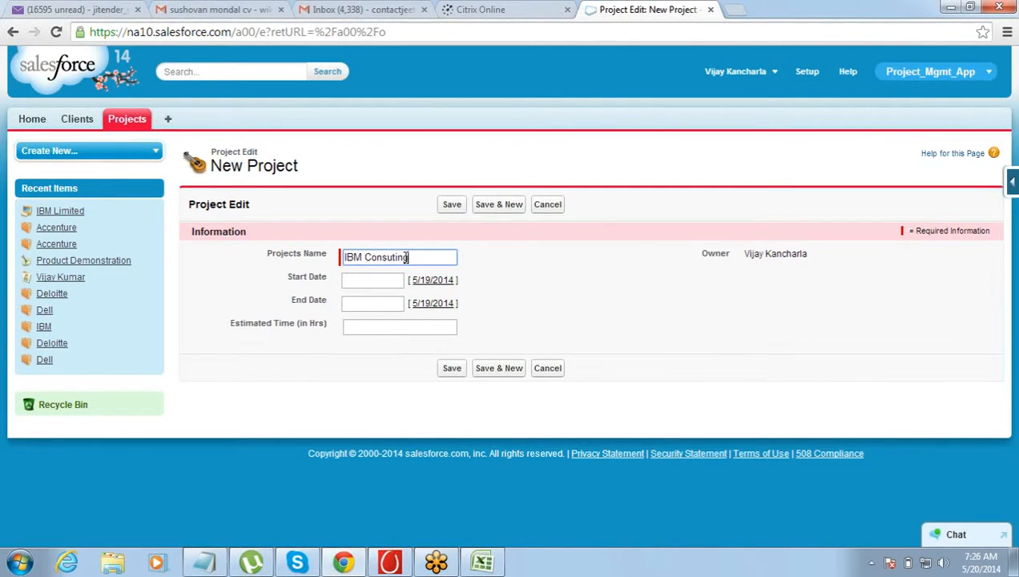
key(Tab)
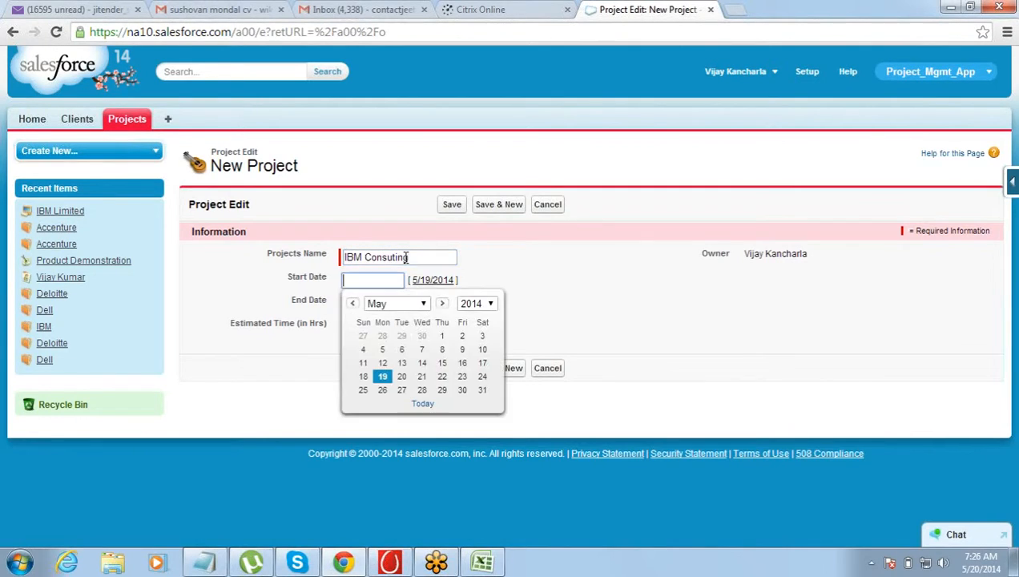
Set the project to run from 5/21/2014 to 5/30/2014 with an estimated time of 35 hours, and save the record
click(425, 377)
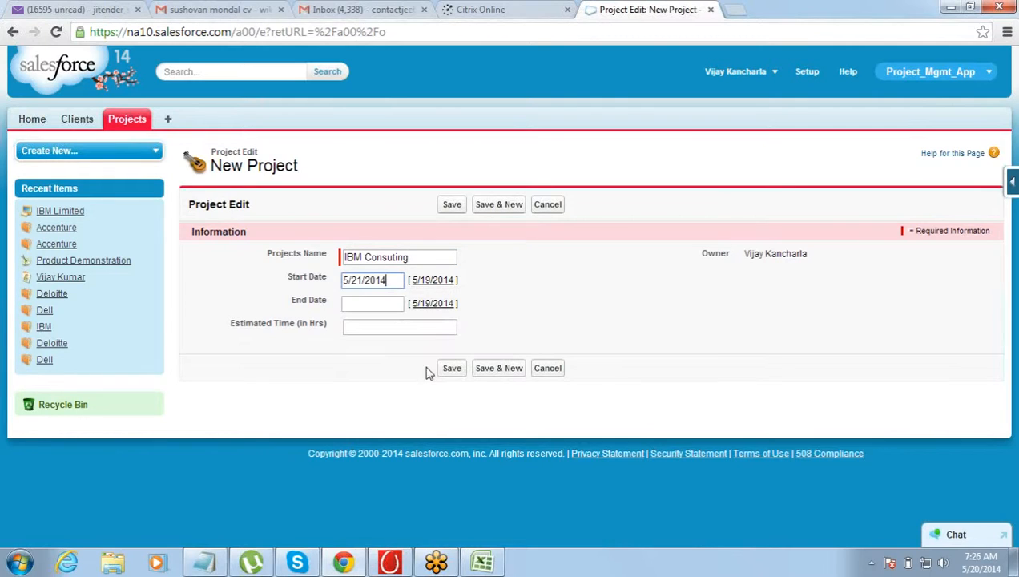
click(391, 302)
click(462, 414)
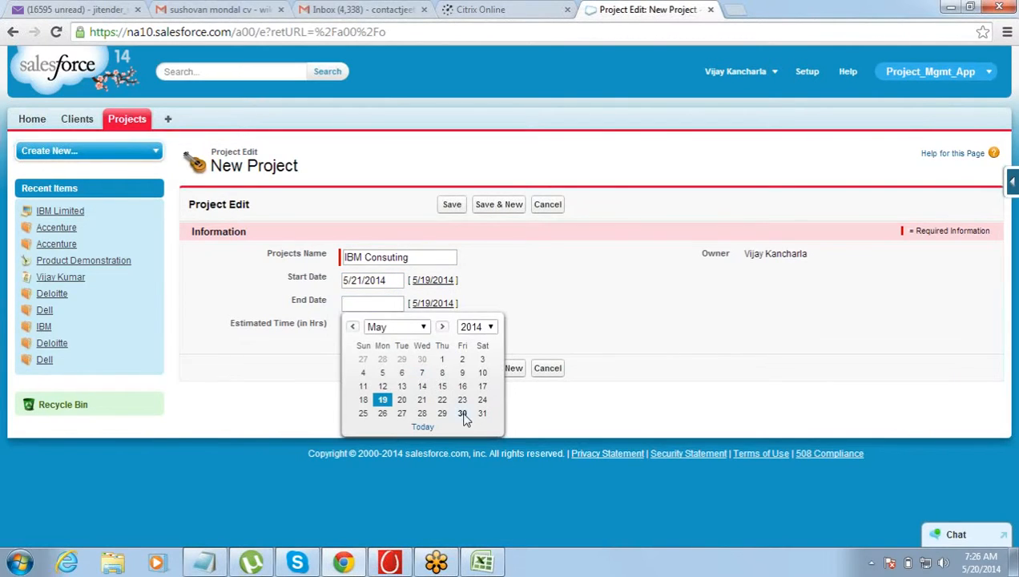
click(411, 329)
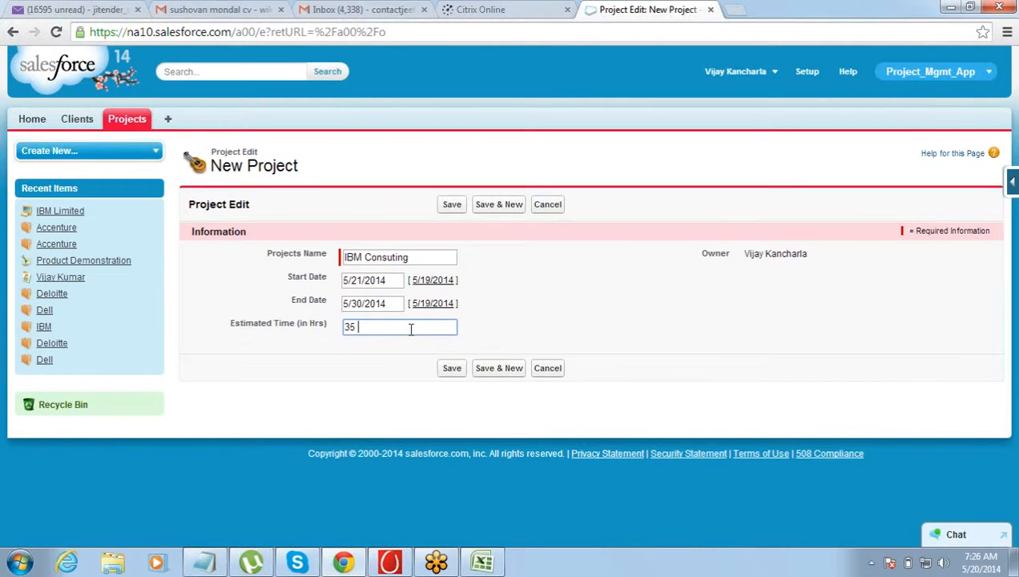
click(528, 311)
click(454, 205)
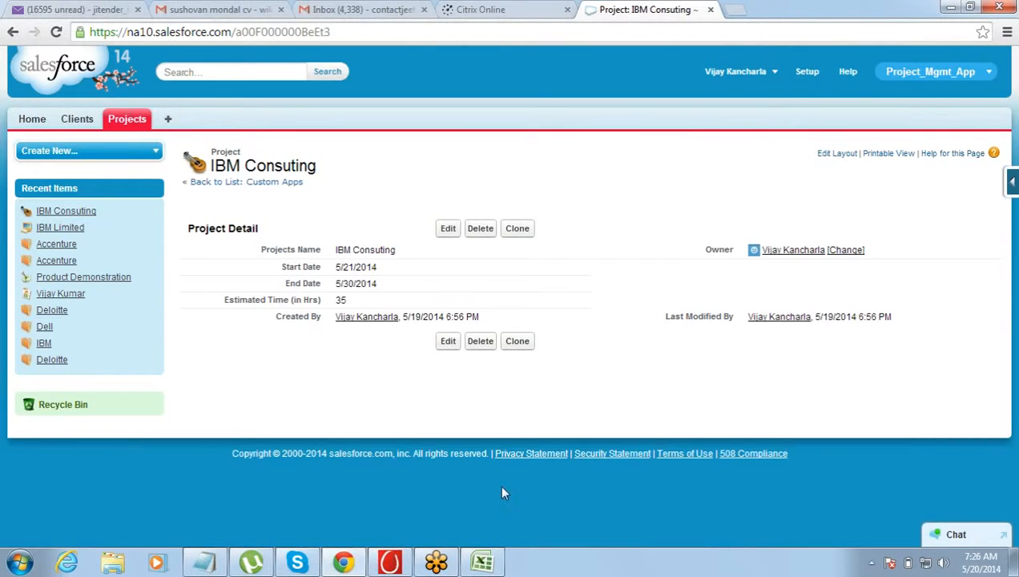
Switch to the Book1 workbook in Excel and review the Projects table's fields from ID to Estimated Time
click(484, 562)
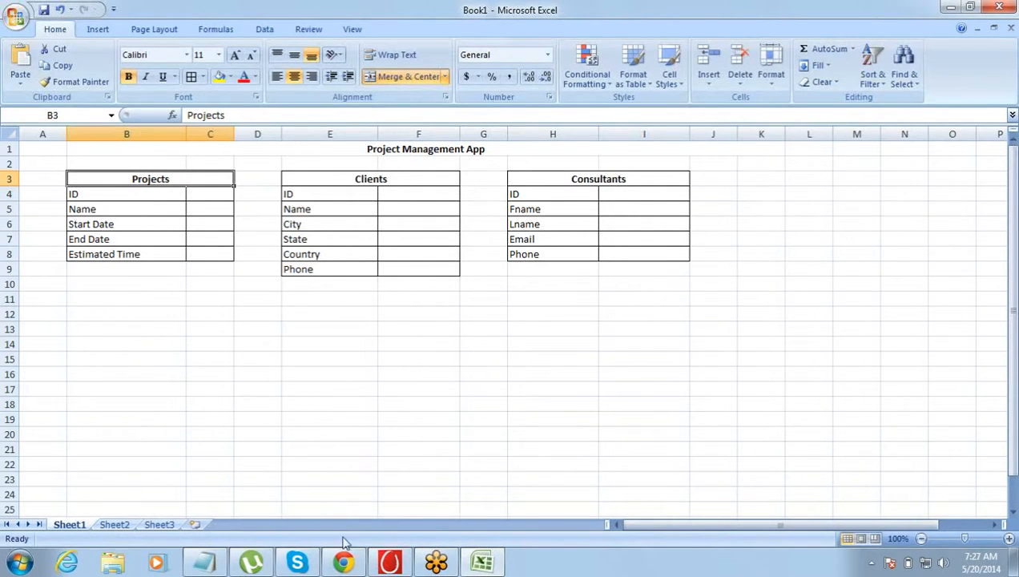
mouse_move(344, 559)
drag(188, 180, 190, 255)
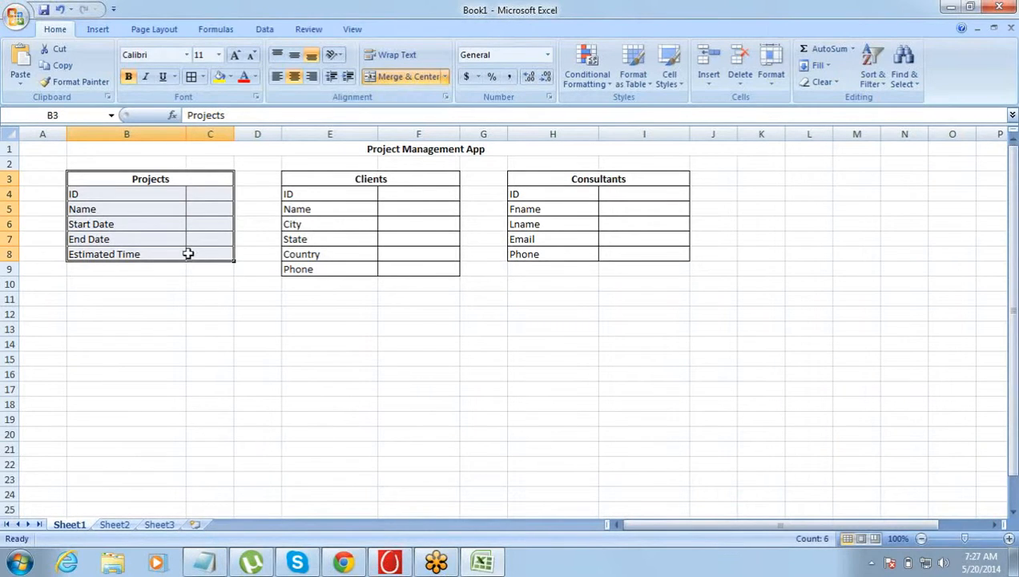
click(142, 195)
drag(142, 195, 141, 253)
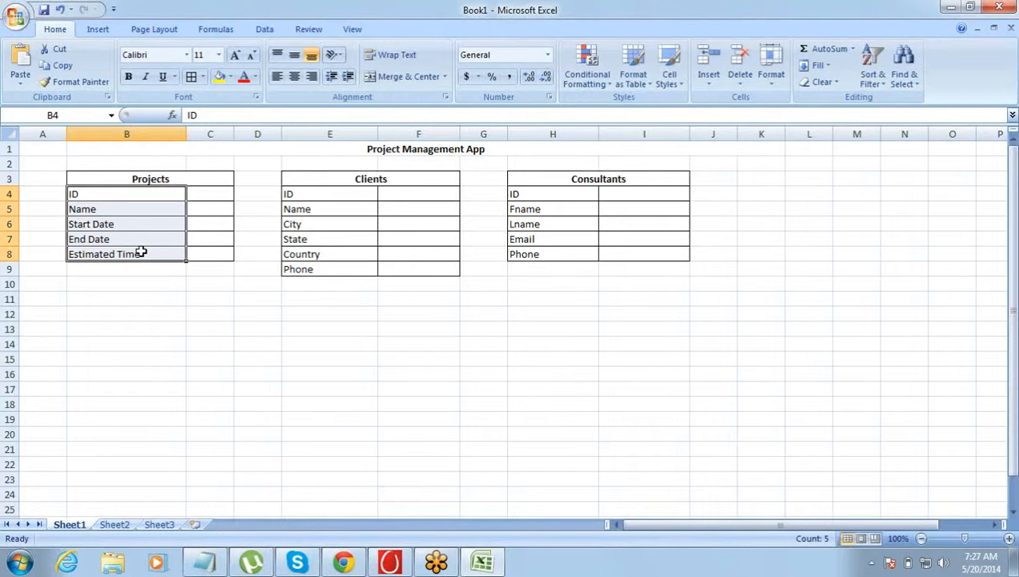
key(Up)
key(Down)
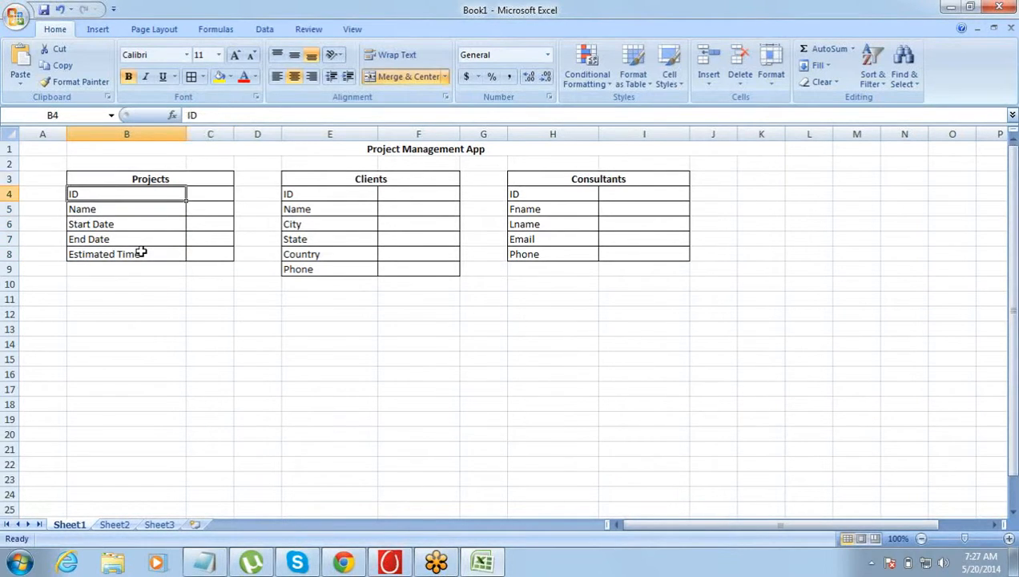
key(shift+Down)
key(shift+Down)
key(shift+Down)
key(shift+Down)
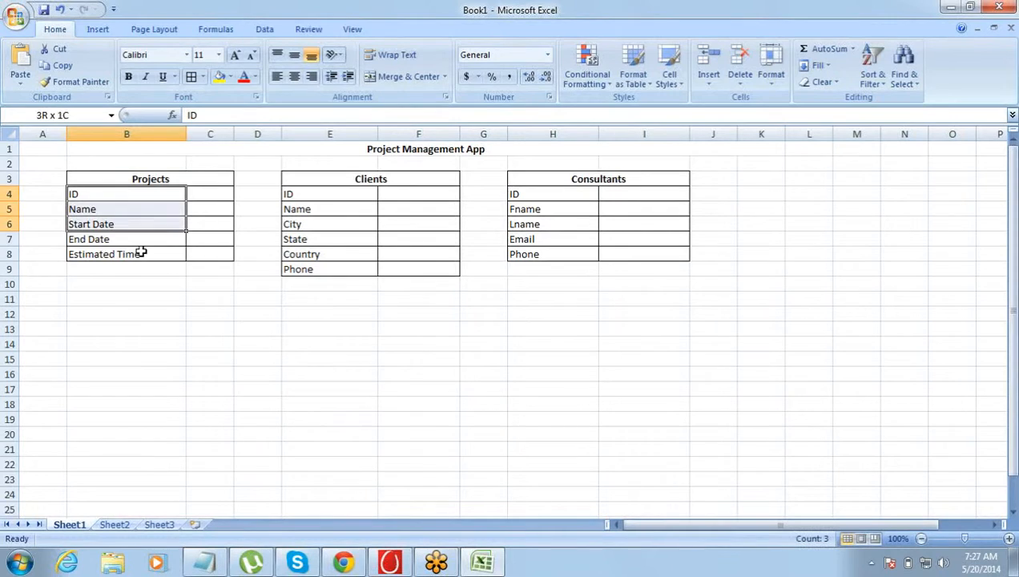
key(Right)
key(Left)
key(Right)
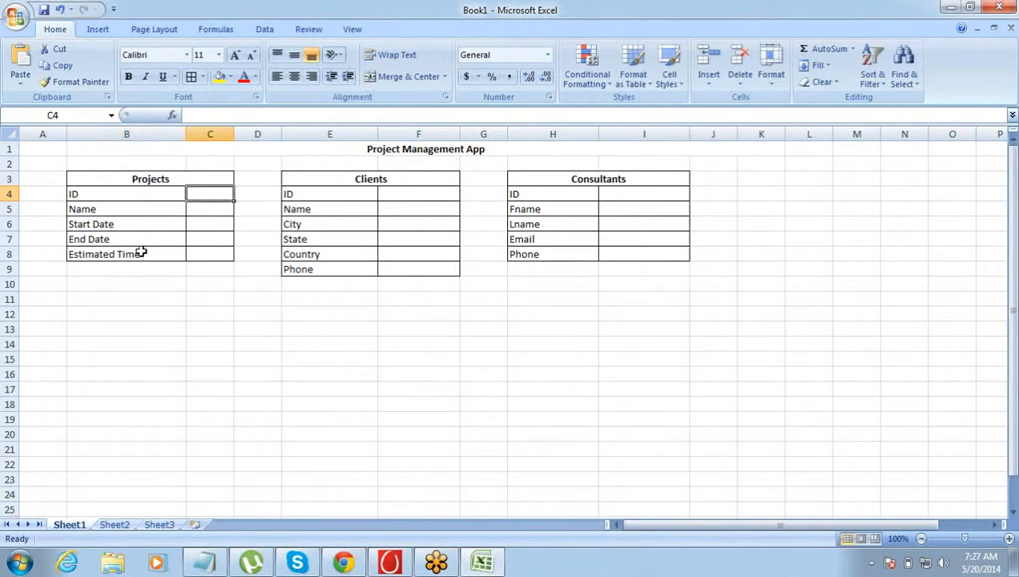
Widen column C and enter Text as the data type beside the Name field of the Projects table
drag(234, 134, 265, 136)
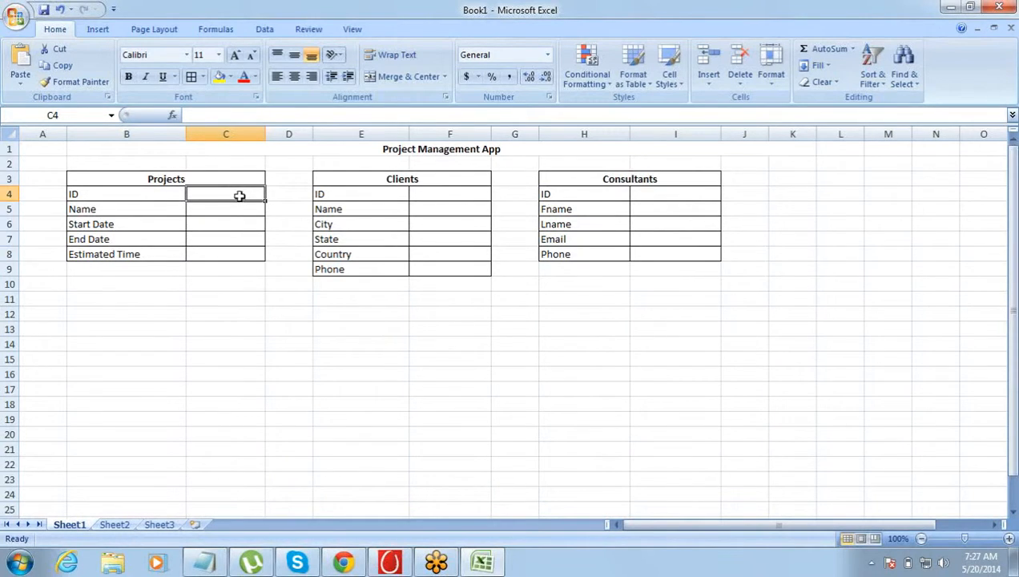
key(Left)
key(Down)
key(Right)
text(T)
key(Up)
text(xt)
key(Right)
key(Left)
key(Delete)
key(Down)
text(Text)
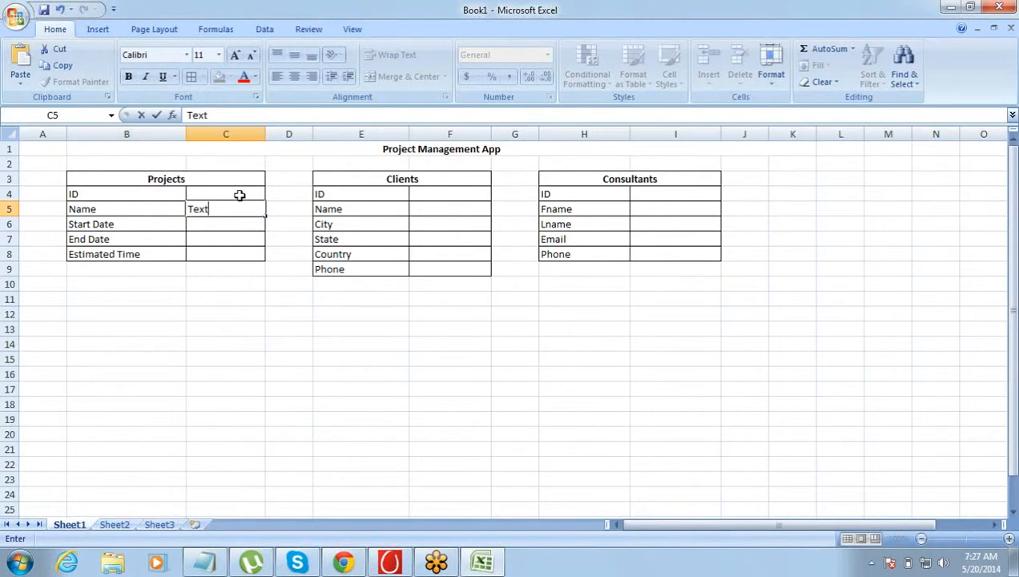
Enter the data type Date for the Projects table's Start Date and End Date, and Number for Estimated Time
key(Return)
text(Date)
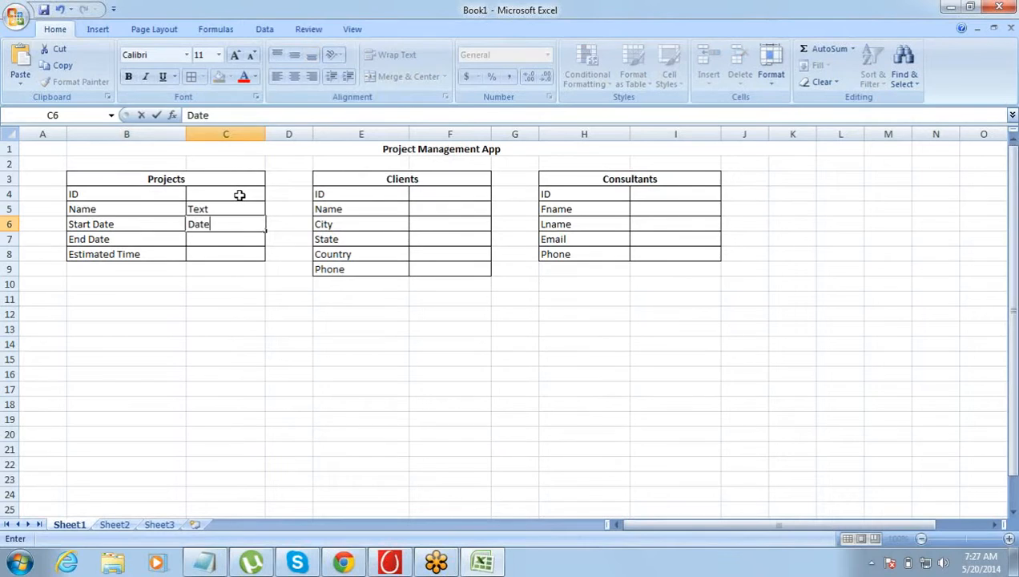
key(Return)
text(Date)
key(Return)
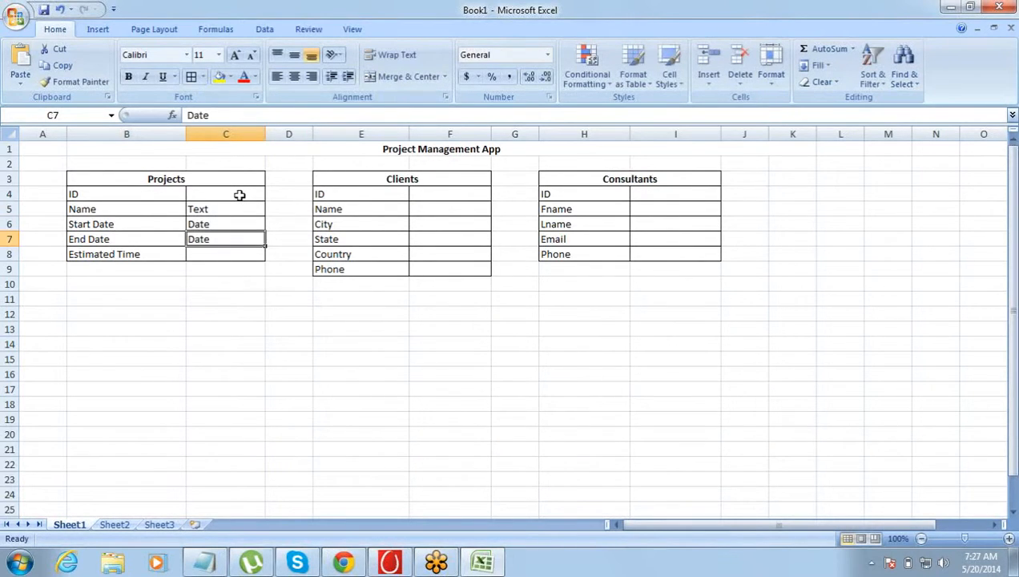
key(Left)
key(Right)
text(Number)
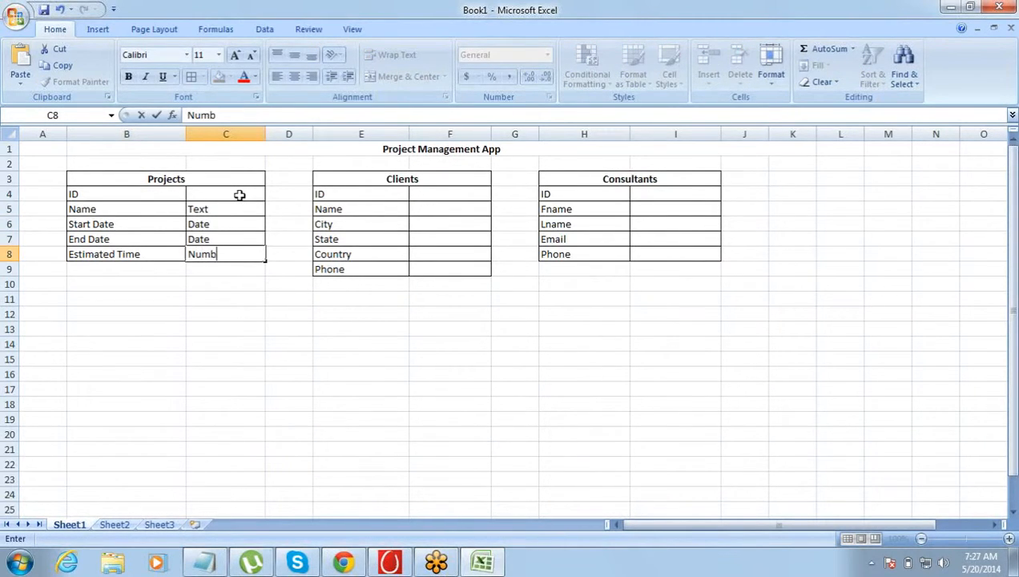
Enter Text as the data type beside the Name field of the Clients table
key(Tab)
key(Right)
key(Right)
key(Up)
key(Up)
key(Up)
text(Text)
key(Return)
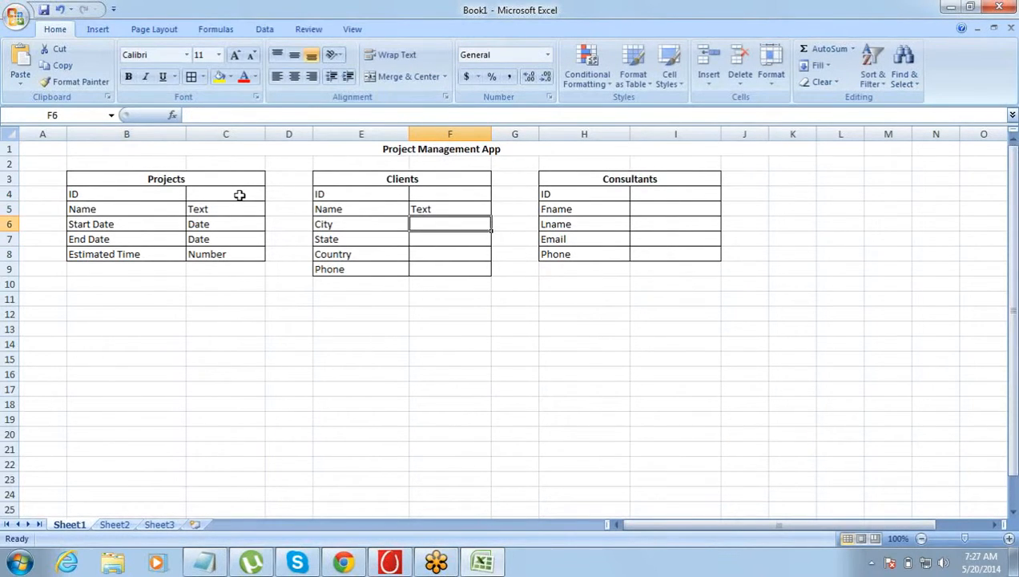
Enter Picklist as the data type for the Clients table's City field and copy it to the Country field
text(Picklid)
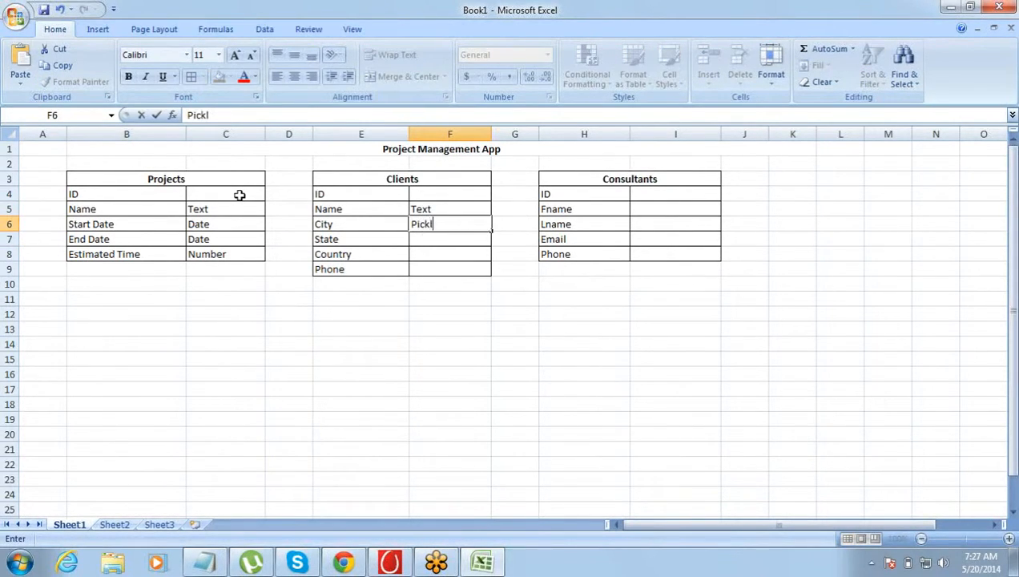
key(BackSpace)
text(st)
key(ctrl+Return)
key(ctrl+c)
key(Down)
key(Down)
key(Return)
key(Down)
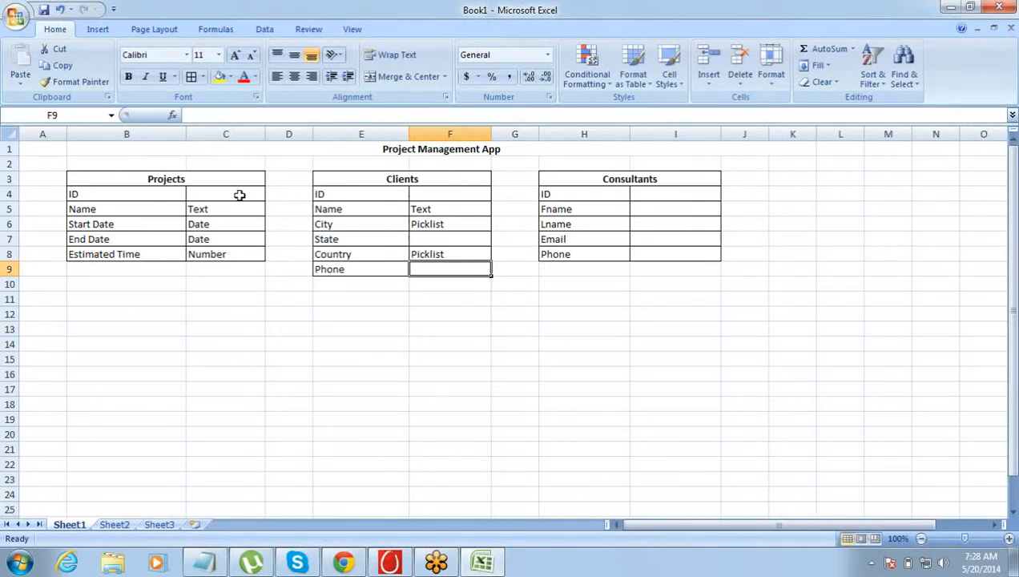
Enter Phone as the Clients table's Phone data type and go to the Consultants table's Fname field
text(Phone)
key(Tab)
key(Tab)
key(Up)
key(Up)
key(Up)
key(Up)
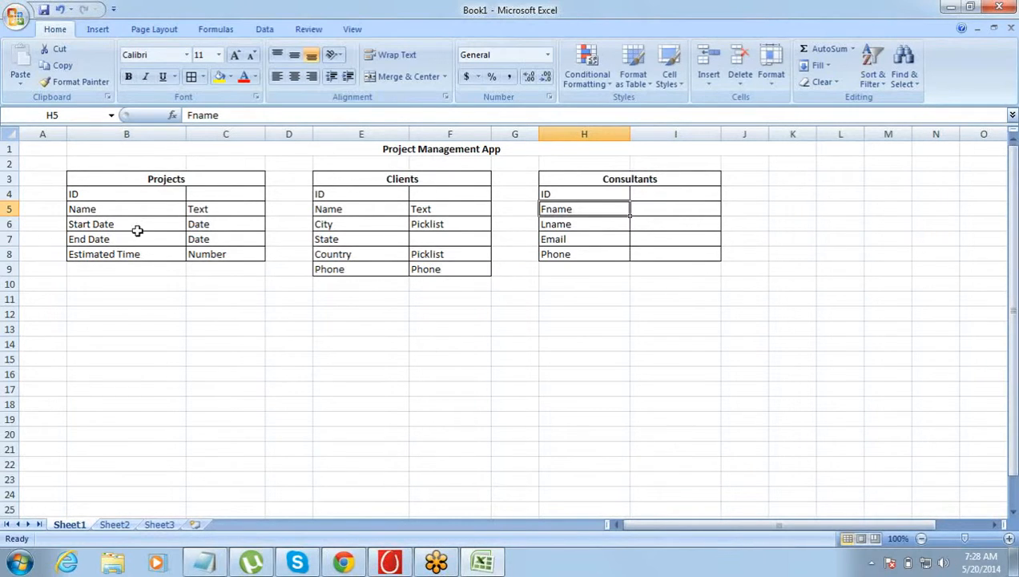
Review the Projects table's fields through Estimated Time, along with the Name field of the Clients table
click(109, 271)
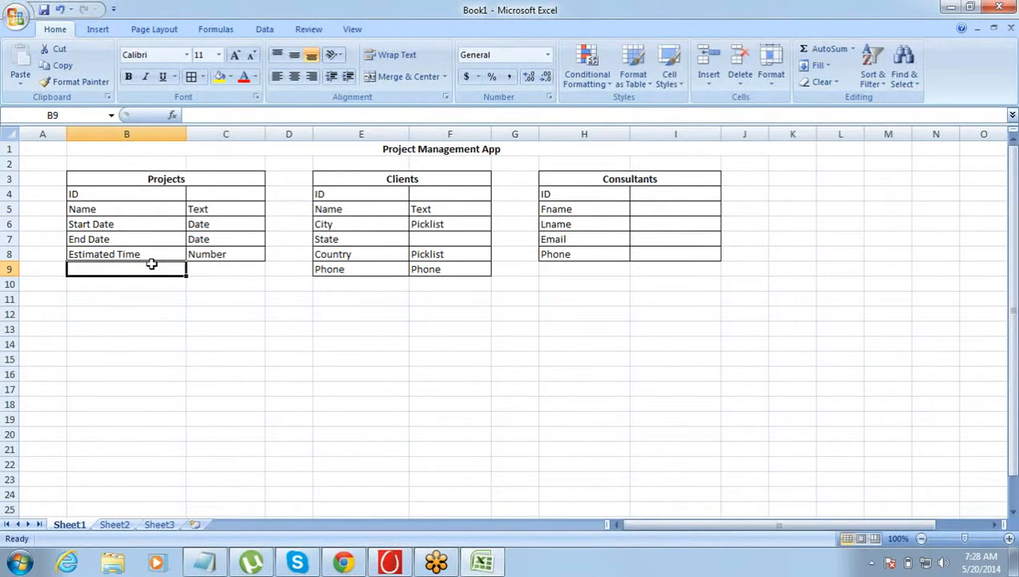
key(Up)
key(Up)
key(Up)
key(Up)
key(Up)
key(Up)
key(Up)
key(Up)
key(Down)
key(Down)
key(Down)
key(Down)
key(Down)
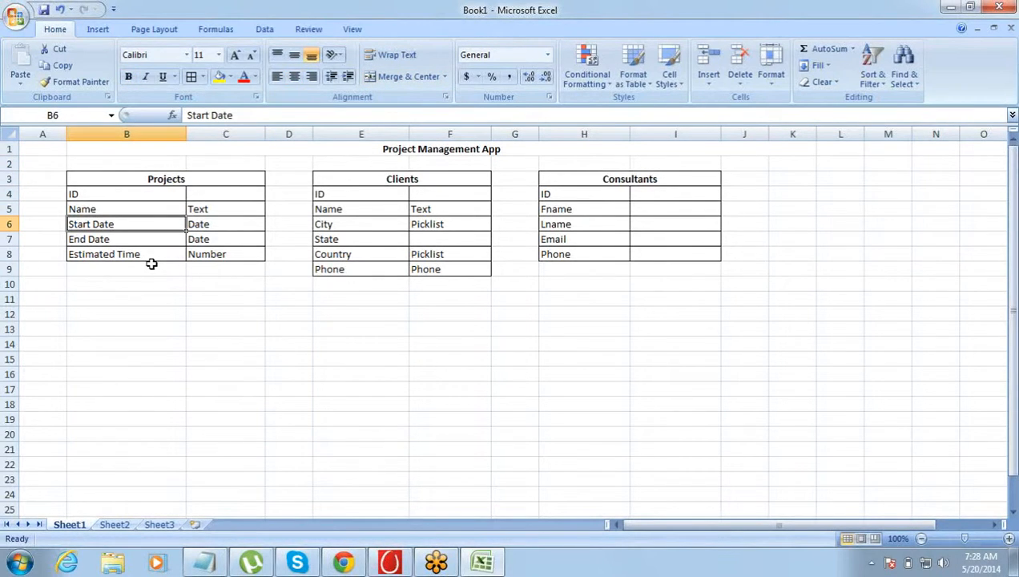
click(155, 251)
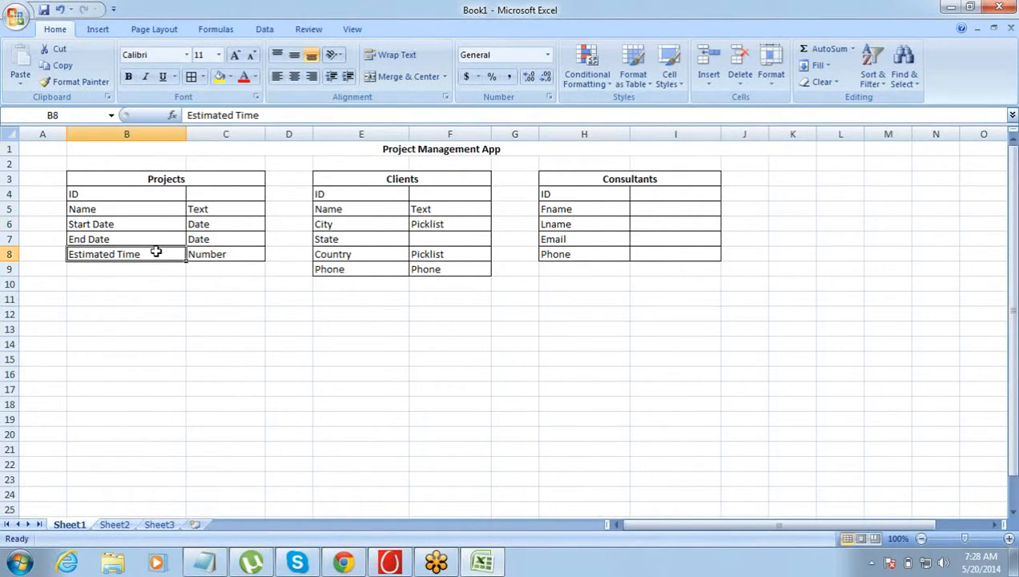
click(313, 206)
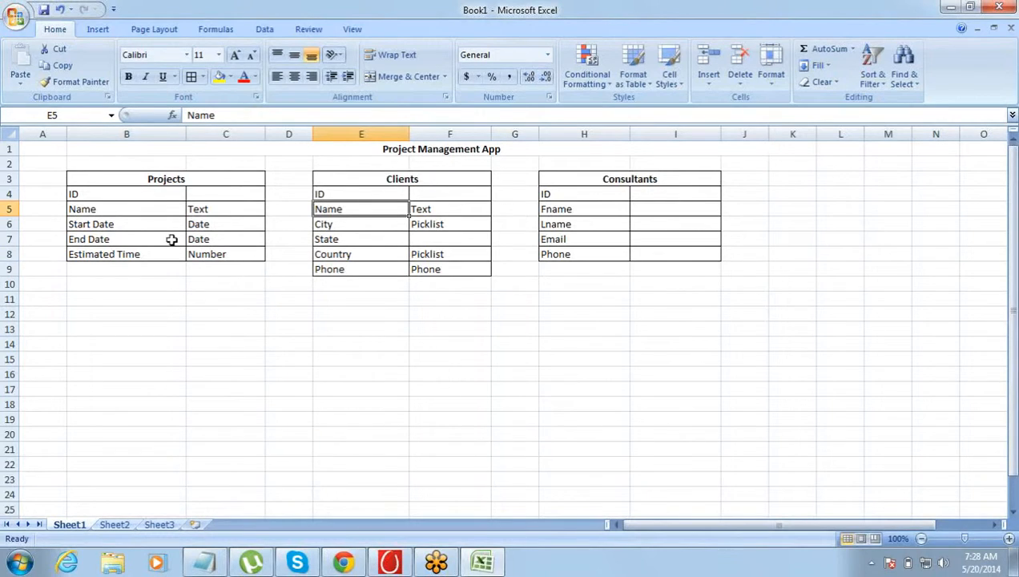